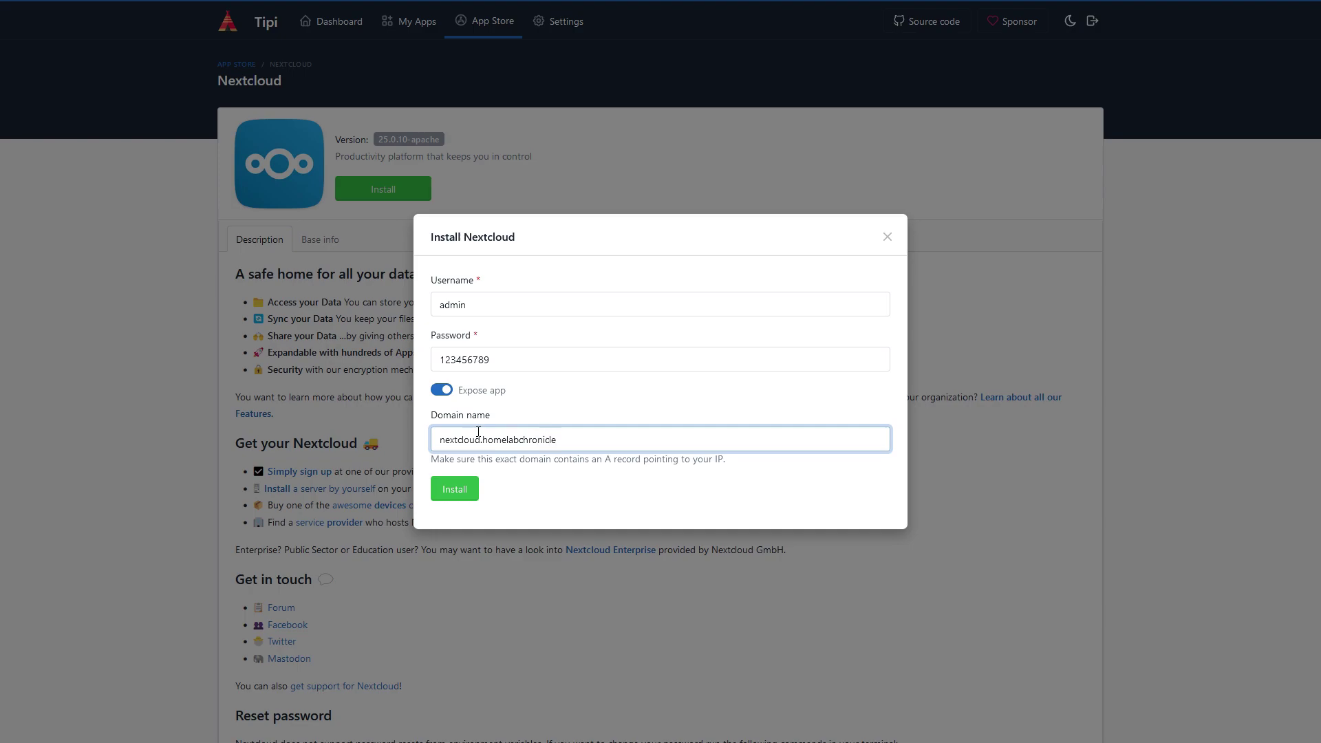
# Step: Submit the Nextcloud install form, then extend the too-short password to 10 characters
pyautogui.click(454, 488)
pyautogui.click(537, 347)
pyautogui.write('0')
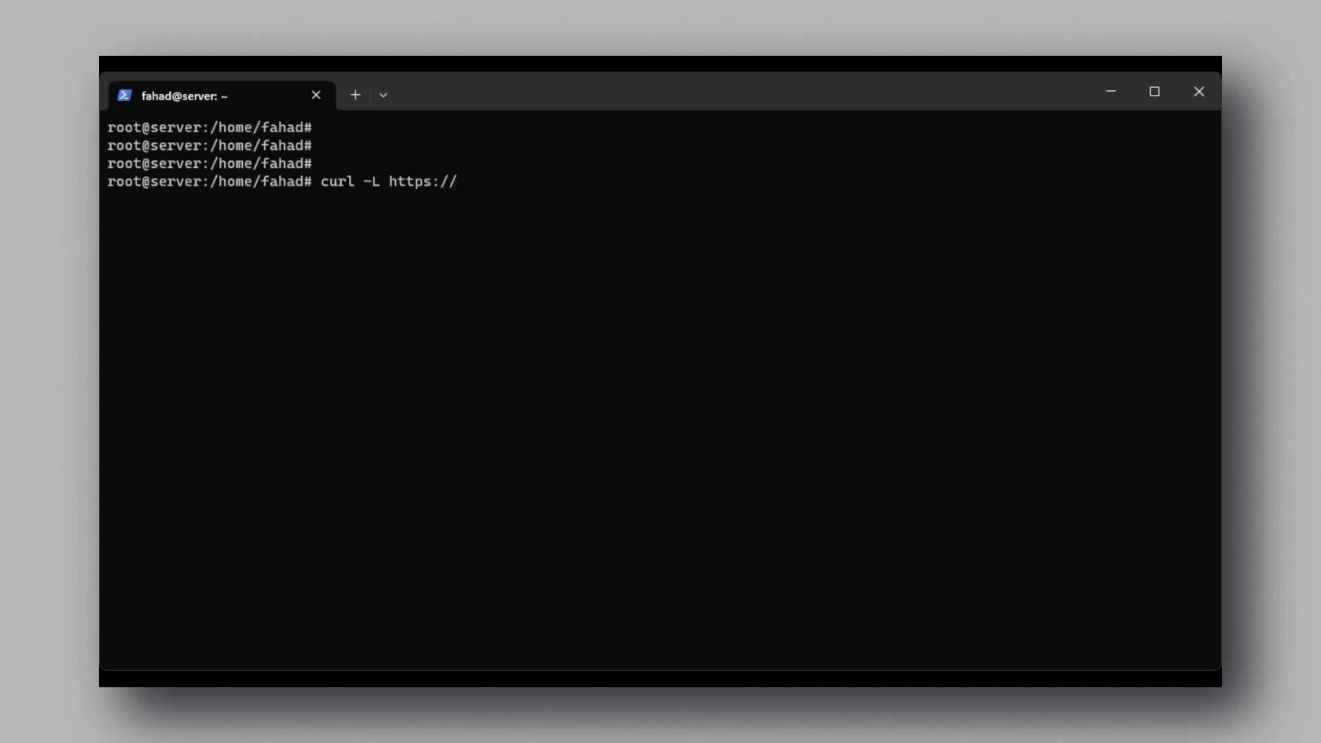
pyautogui.write('setup.runtipi.io |')
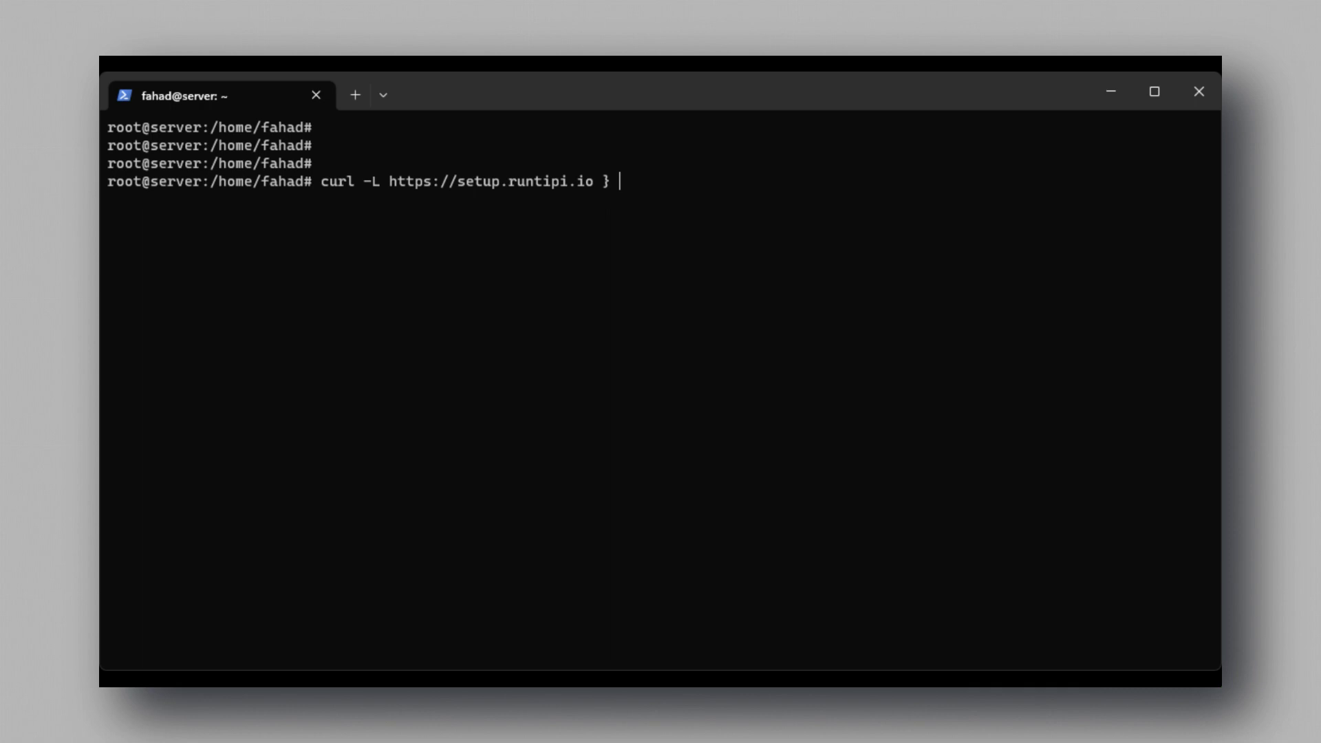
pyautogui.write(' bash')
pyautogui.press('Return')
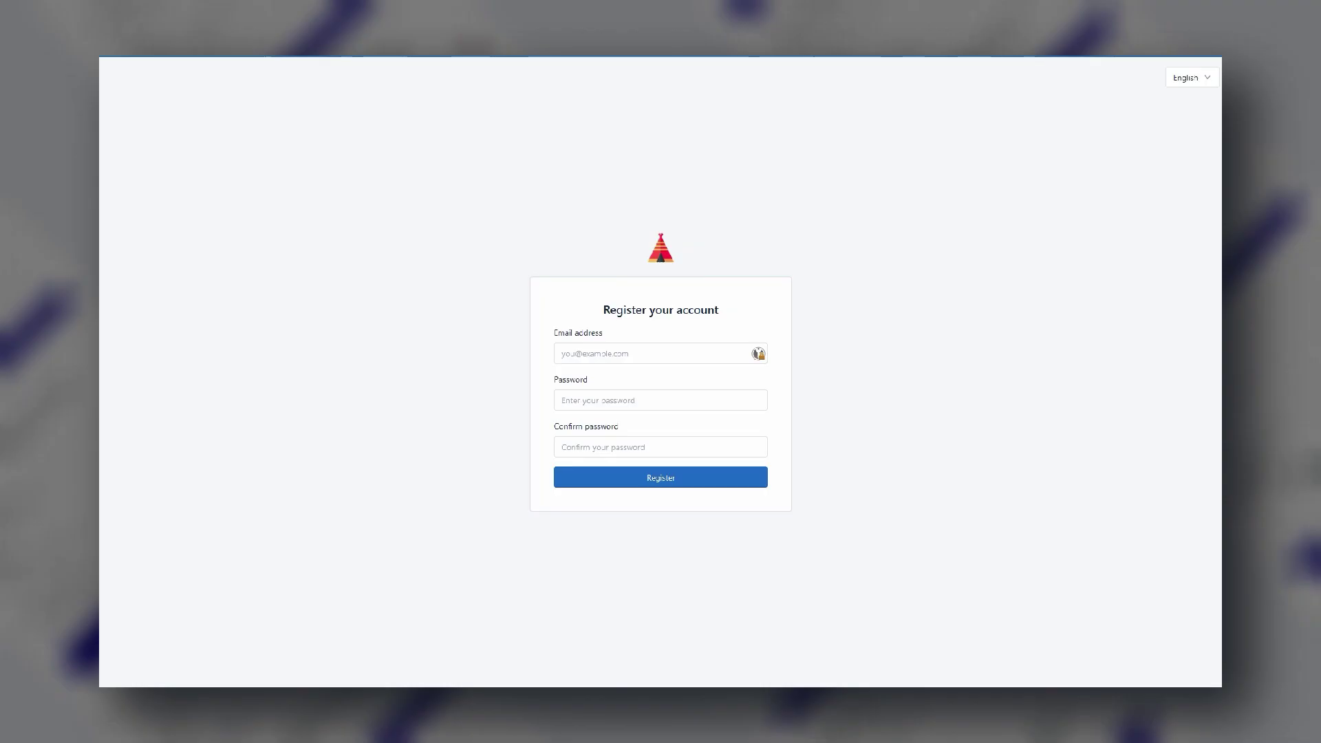
# Step: Register the first Tipi account with an email, password and password confirmation
pyautogui.click(637, 350)
pyautogui.write('test@example.com')
pyautogui.press('Tab')
pyautogui.press('Tab')
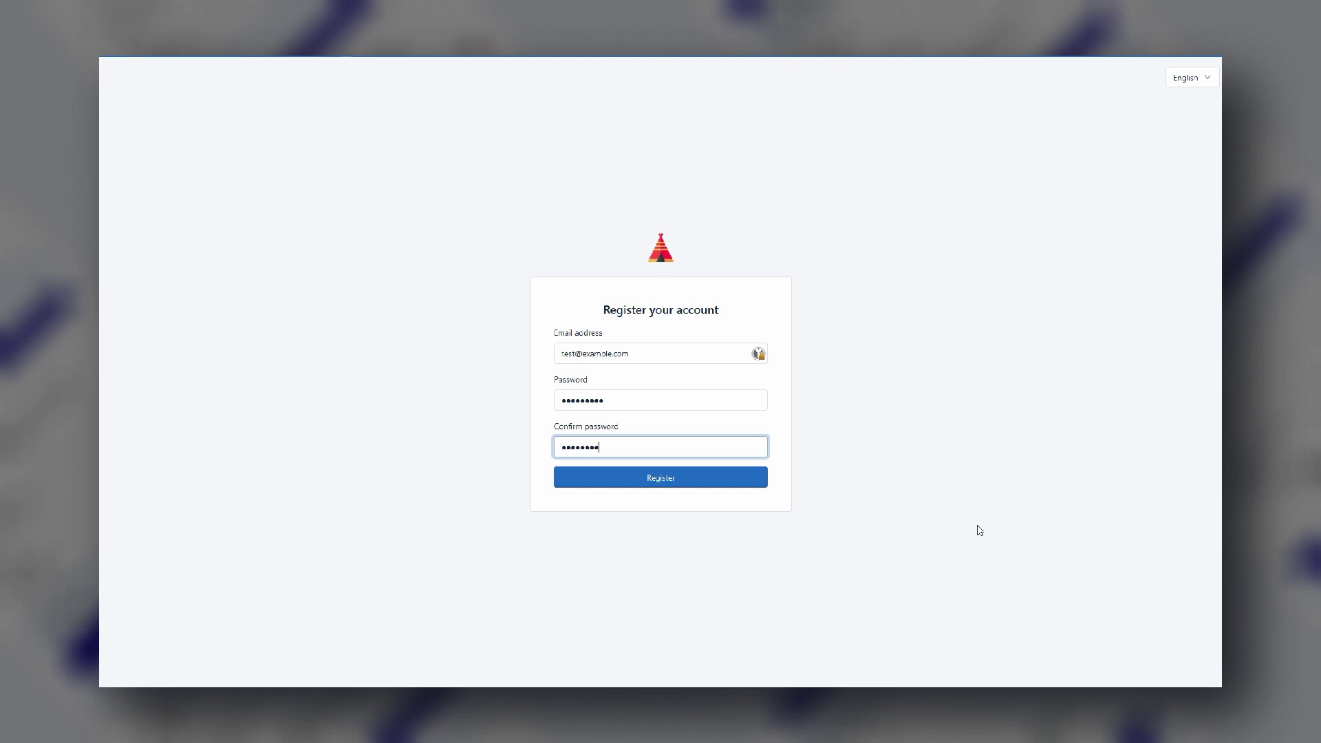
pyautogui.press('Return')
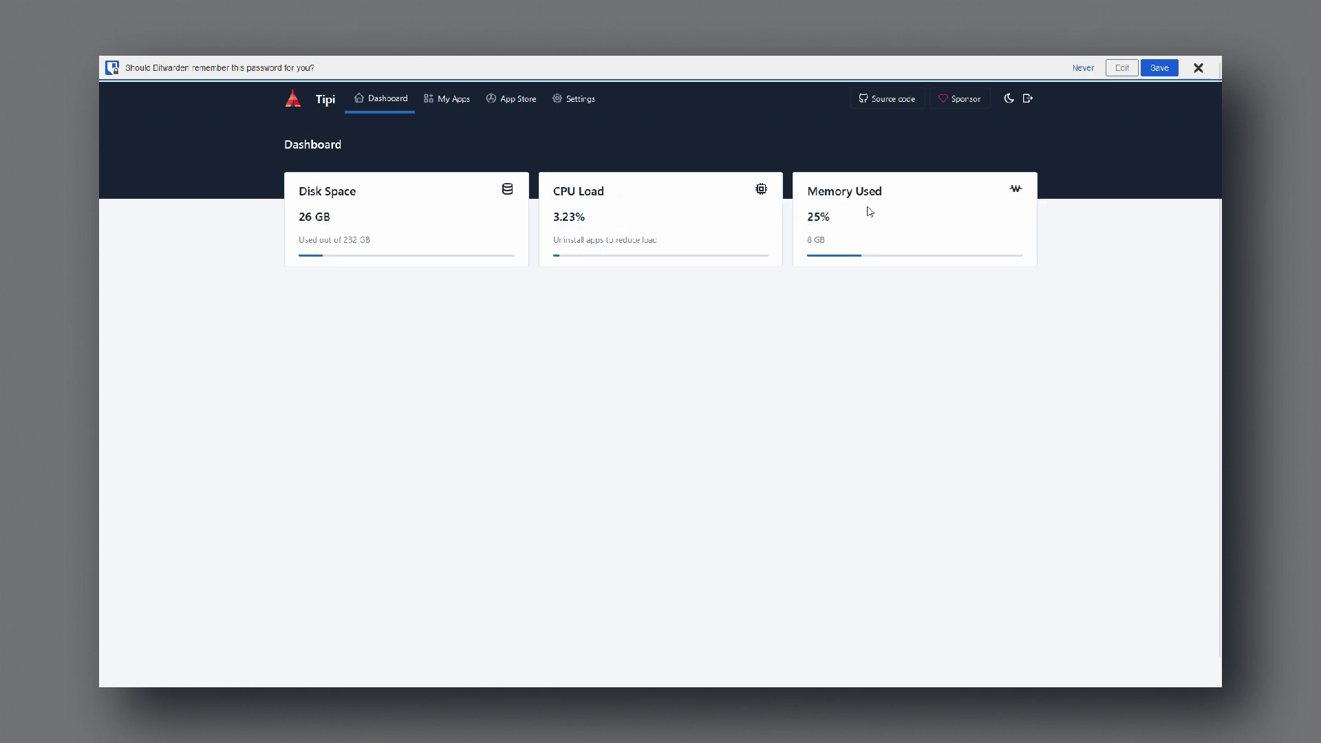
# Step: Open the App Store catalogue, dismiss the password-saving prompt and browse the app list
pyautogui.click(447, 99)
pyautogui.click(647, 317)
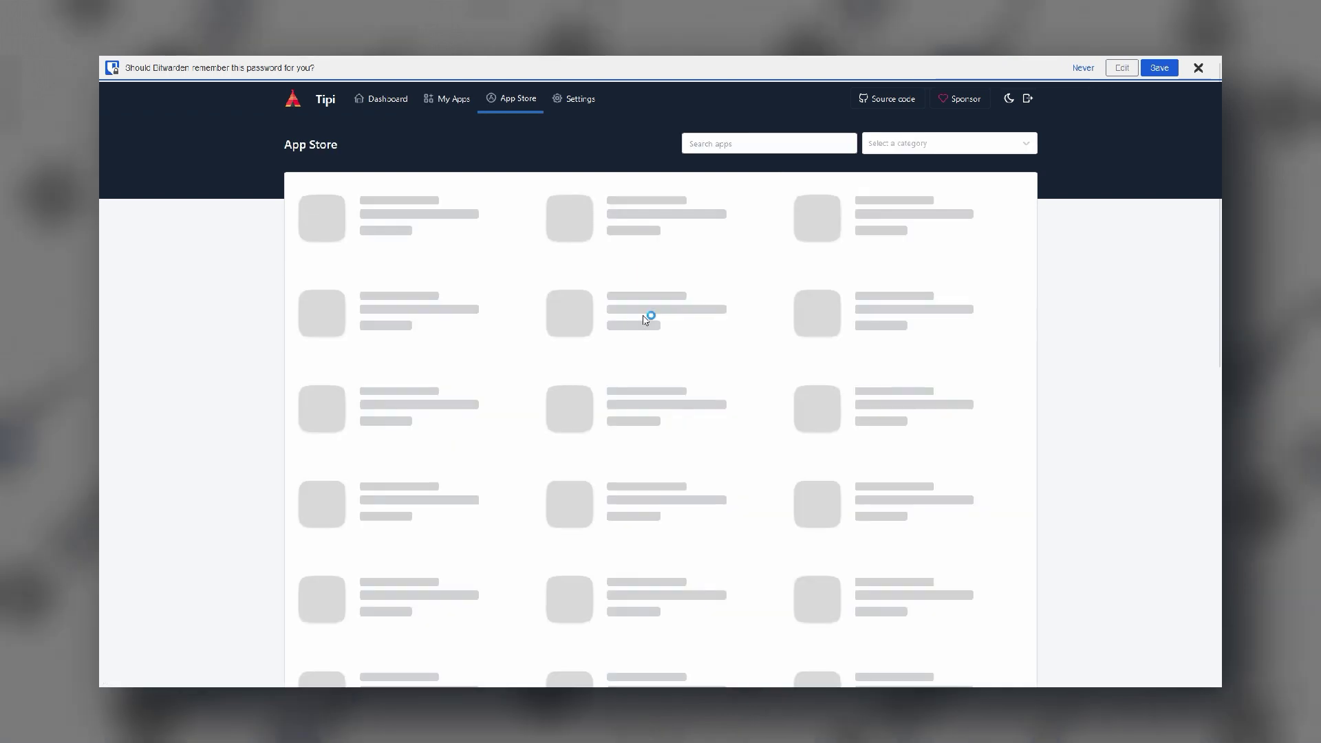
pyautogui.scroll(-2, 502, 310)
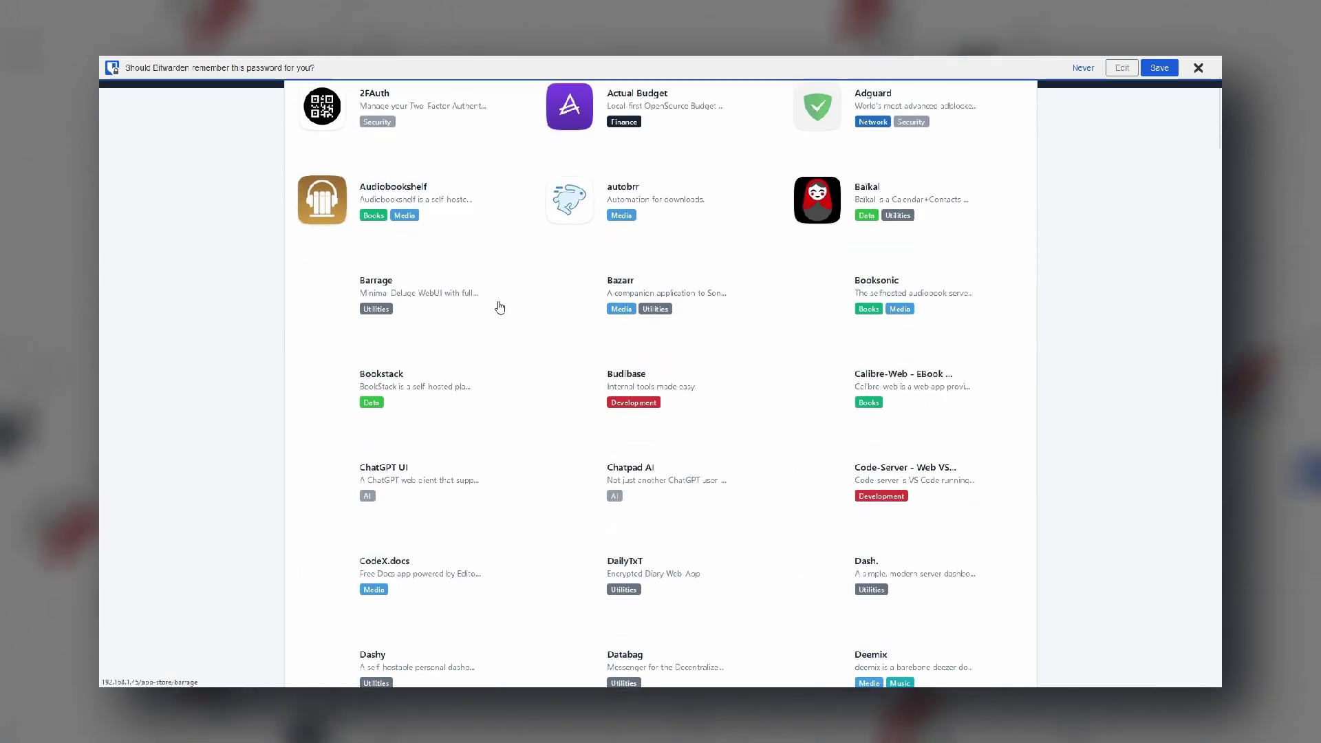
pyautogui.scroll(2, 505, 313)
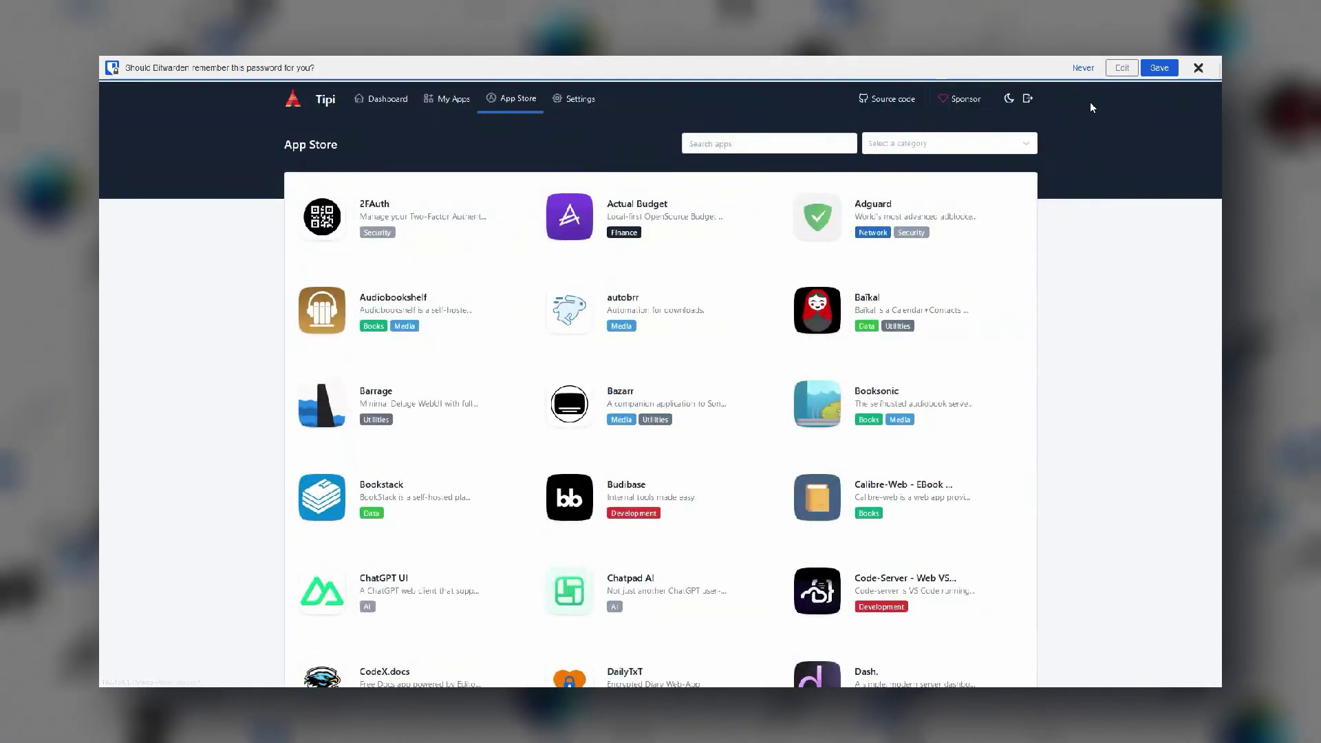
pyautogui.click(1198, 68)
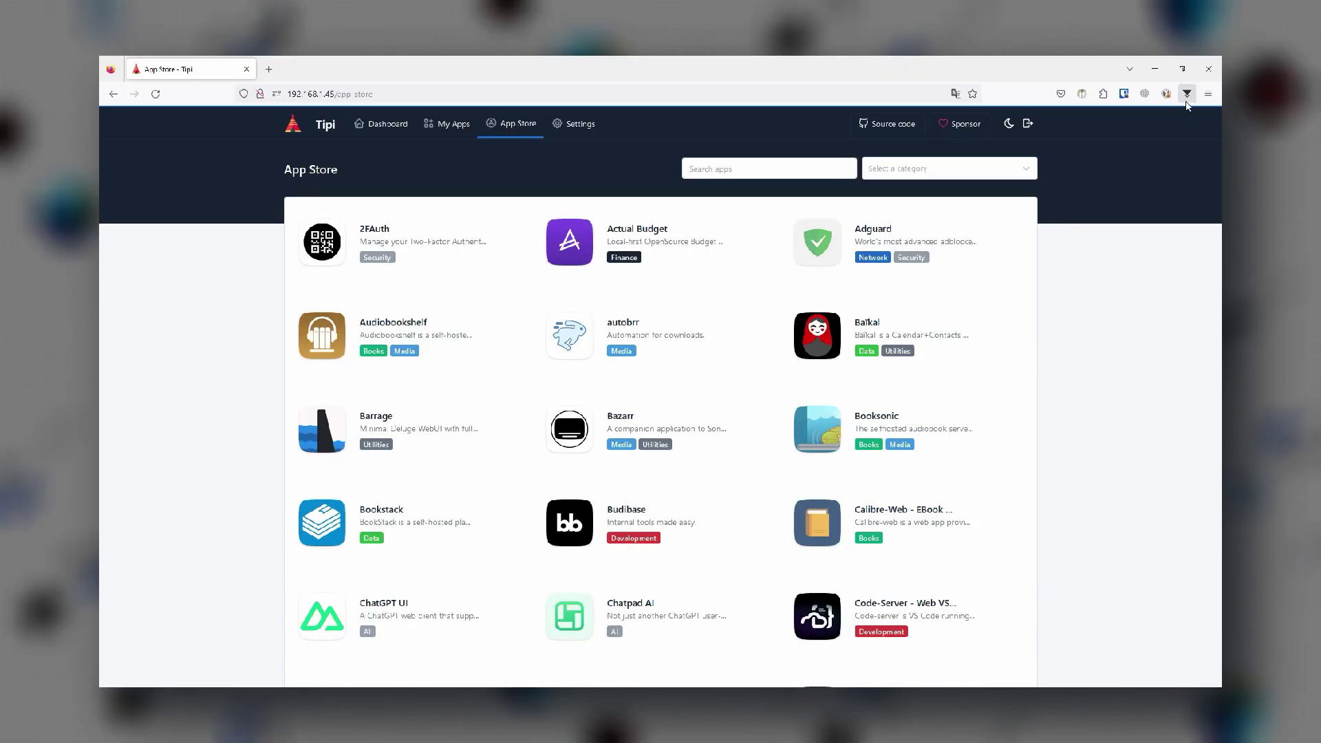
pyautogui.scroll(-2, 1173, 261)
pyautogui.moveTo(1193, 62)
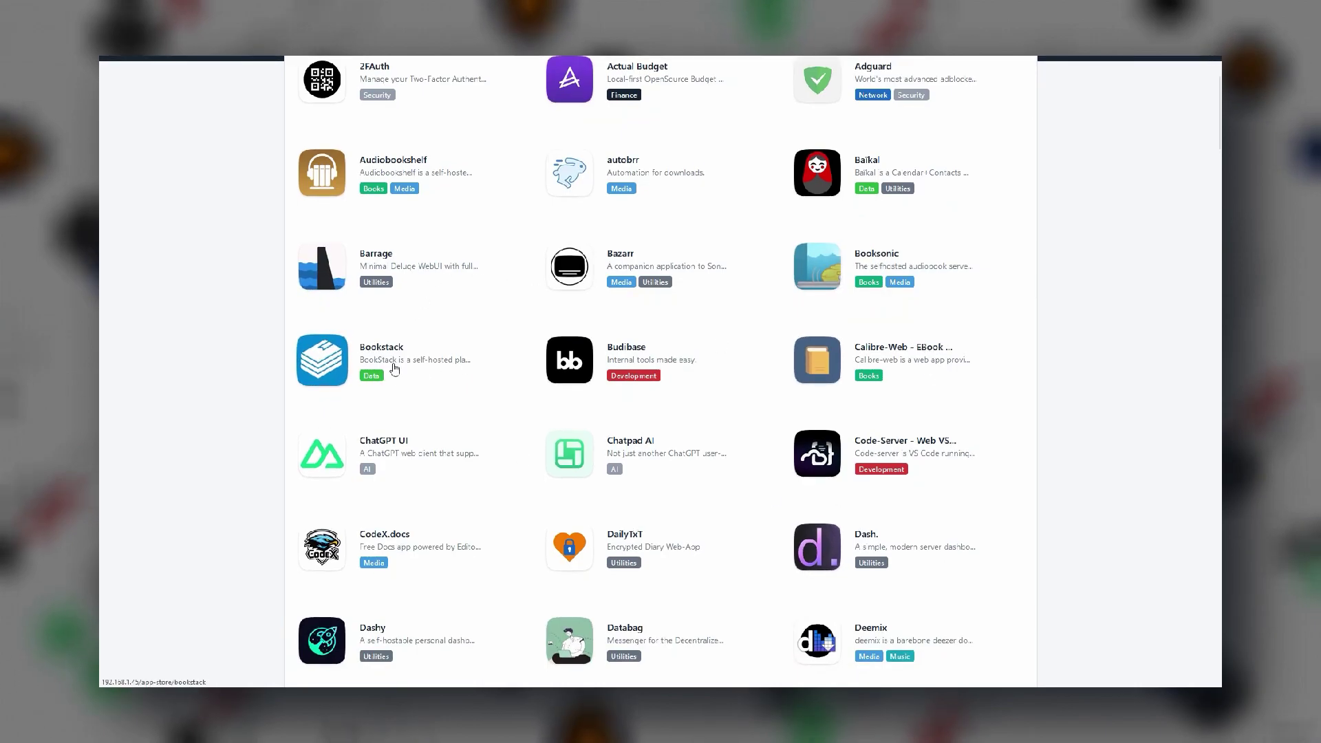
pyautogui.scroll(2, 660, 406)
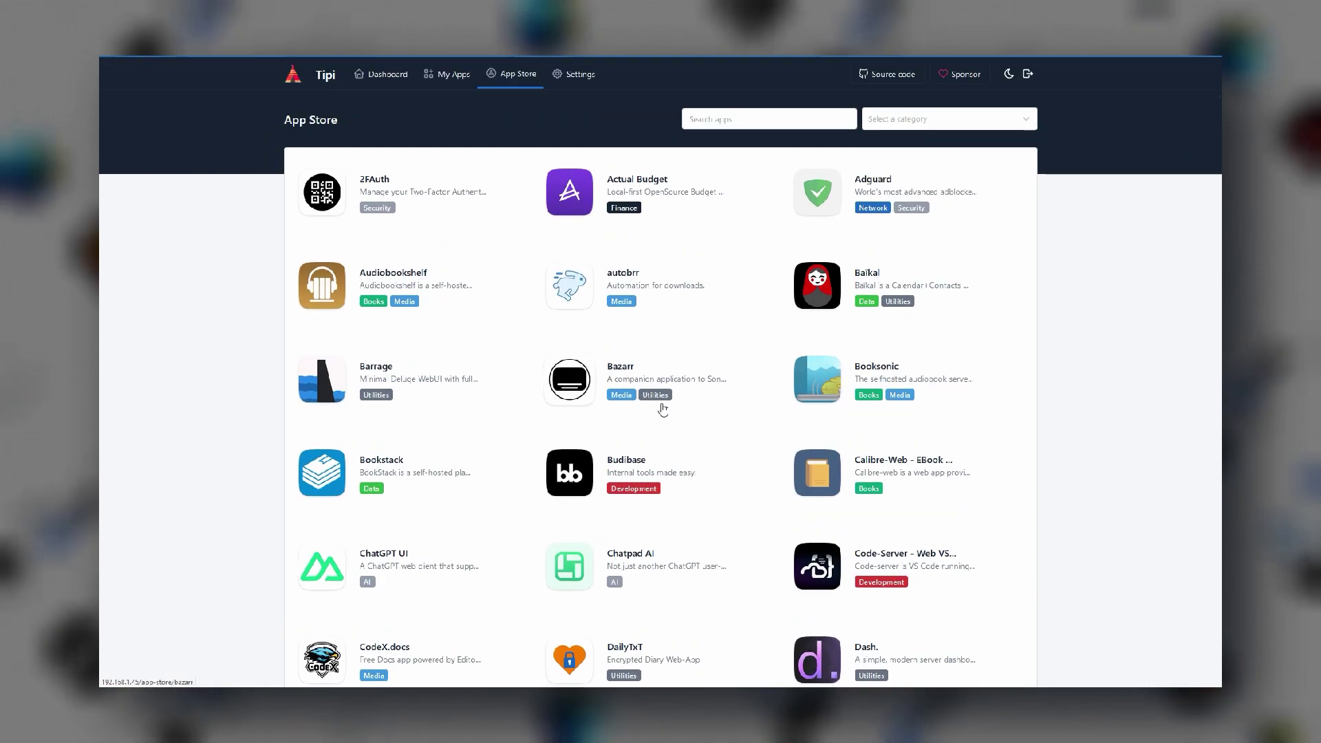
pyautogui.scroll(-5, 661, 406)
pyautogui.scroll(-10, 662, 399)
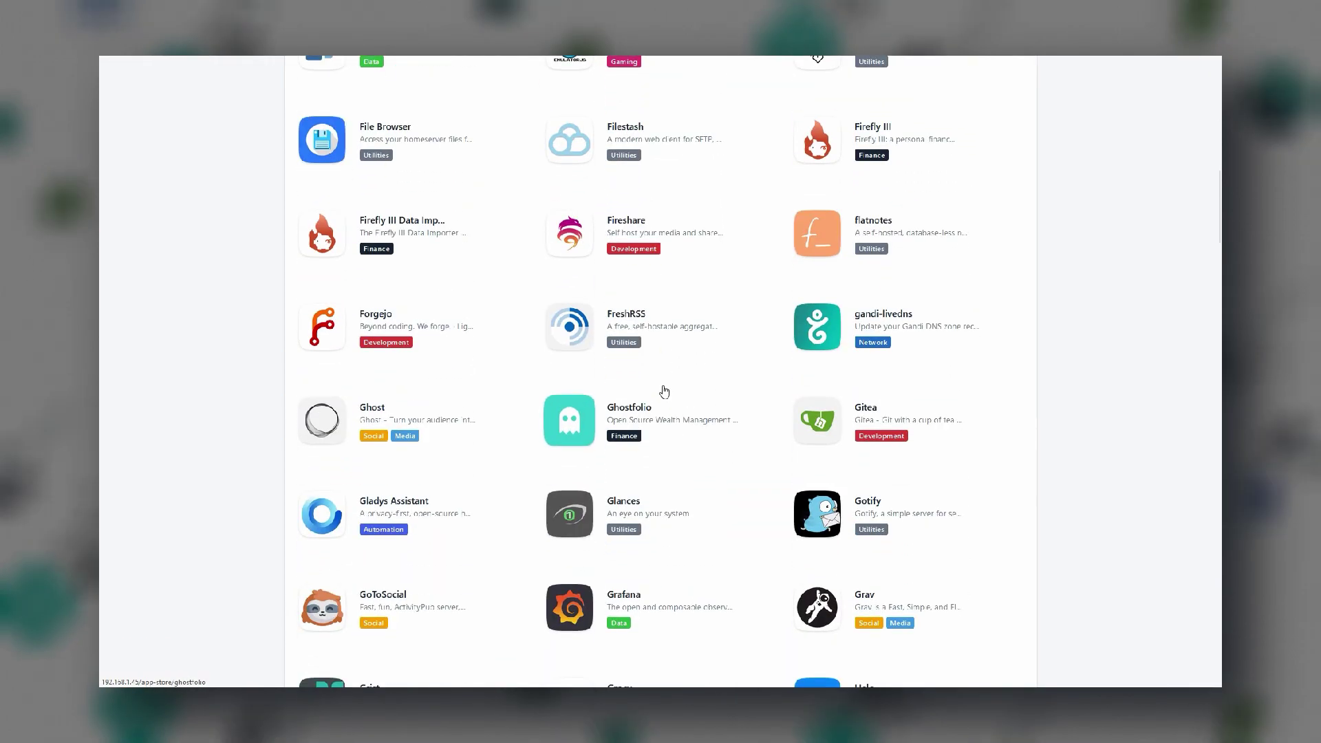
pyautogui.scroll(-10, 664, 392)
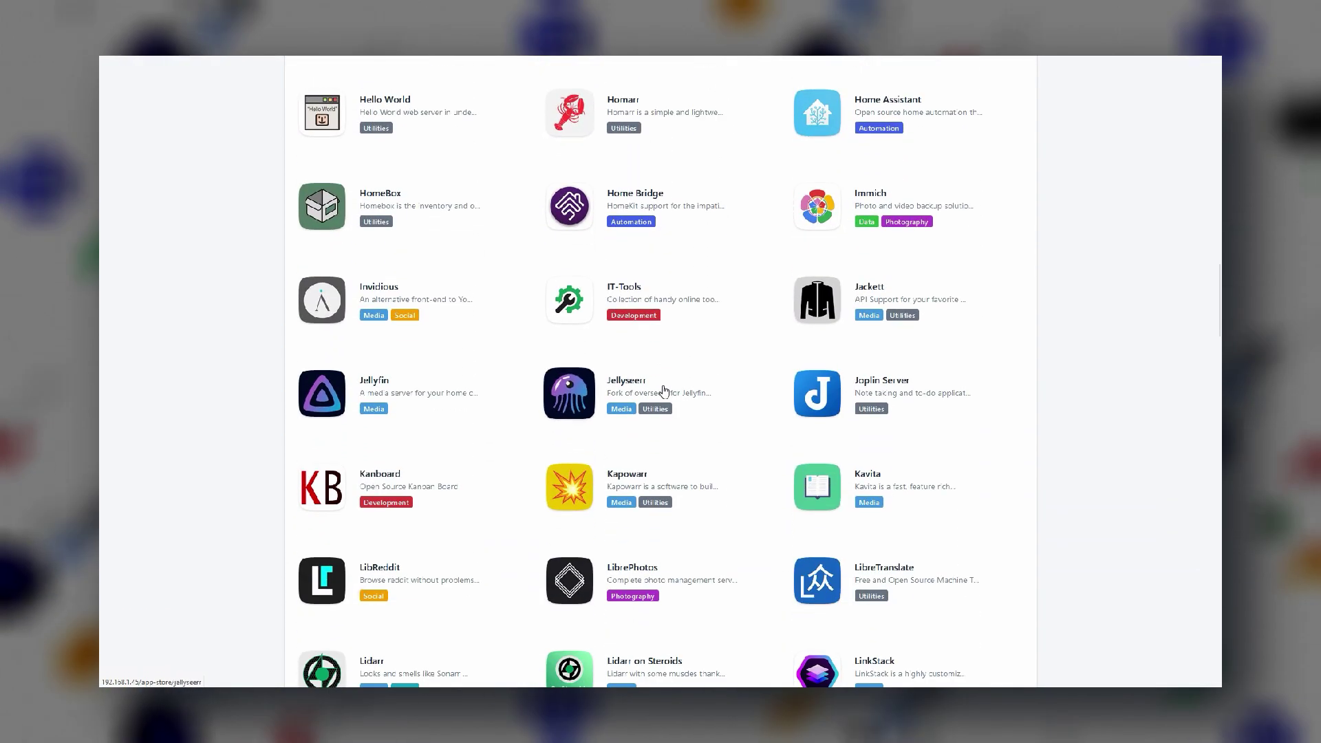
pyautogui.scroll(20, 664, 391)
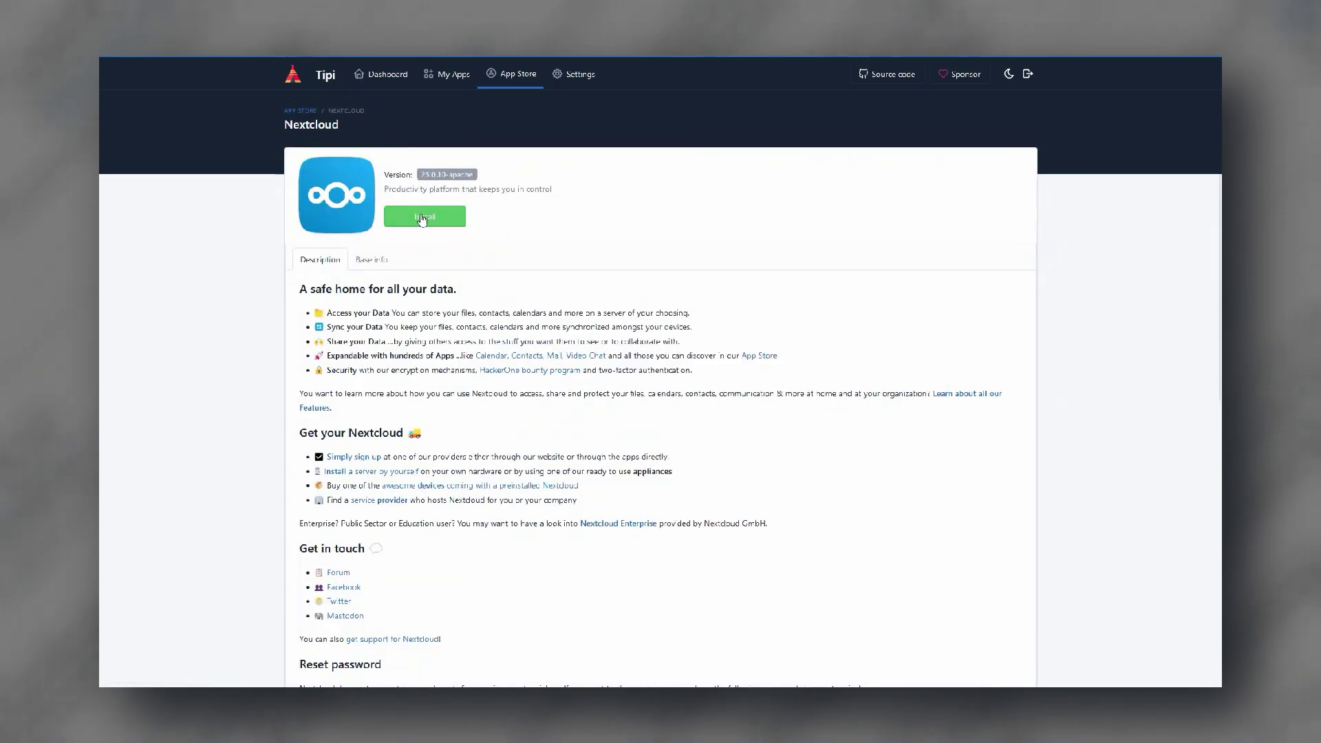
# Step: Open Nextcloud's install form and enter username admin and a password
pyautogui.click(424, 216)
pyautogui.click(513, 343)
pyautogui.press('Tab')
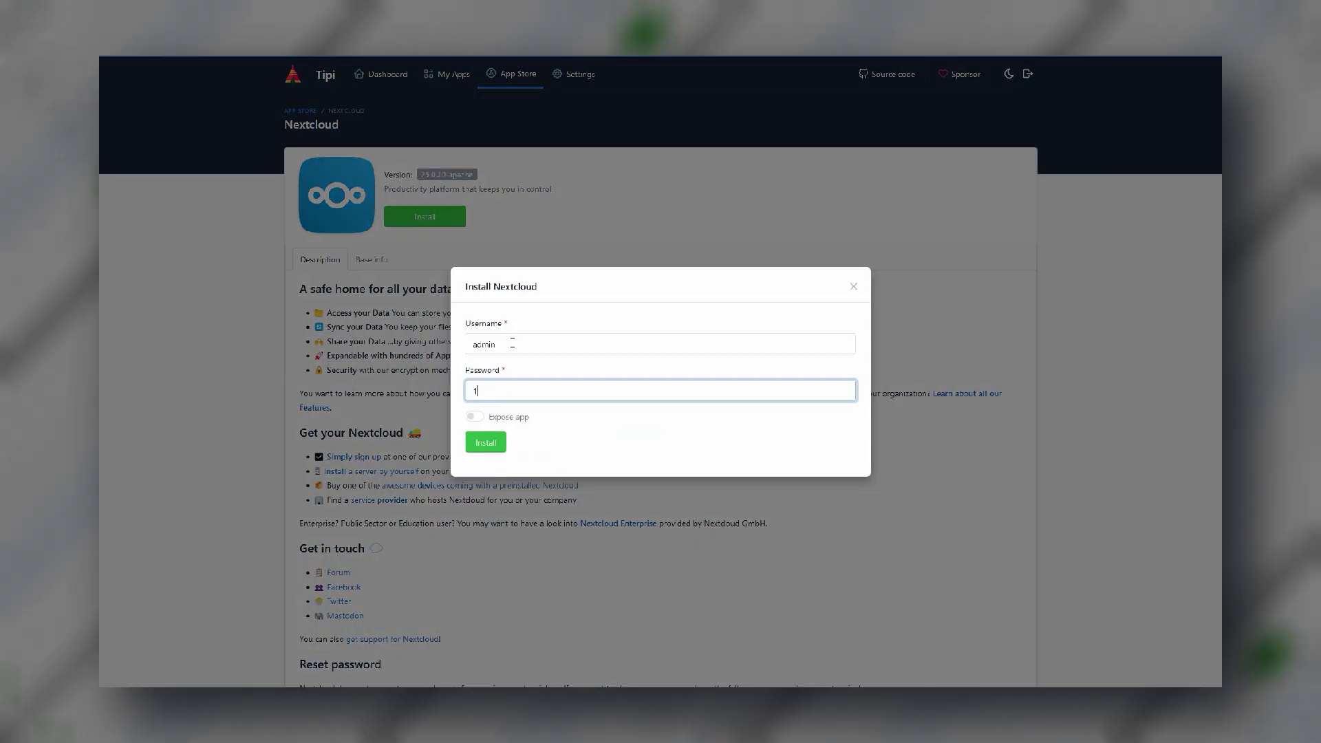
# Step: Turn on Expose app, type a domain name, then clear the domain field
pyautogui.click(475, 416)
pyautogui.press('Tab')
pyautogui.write('mycloud.fanacal.serwar')
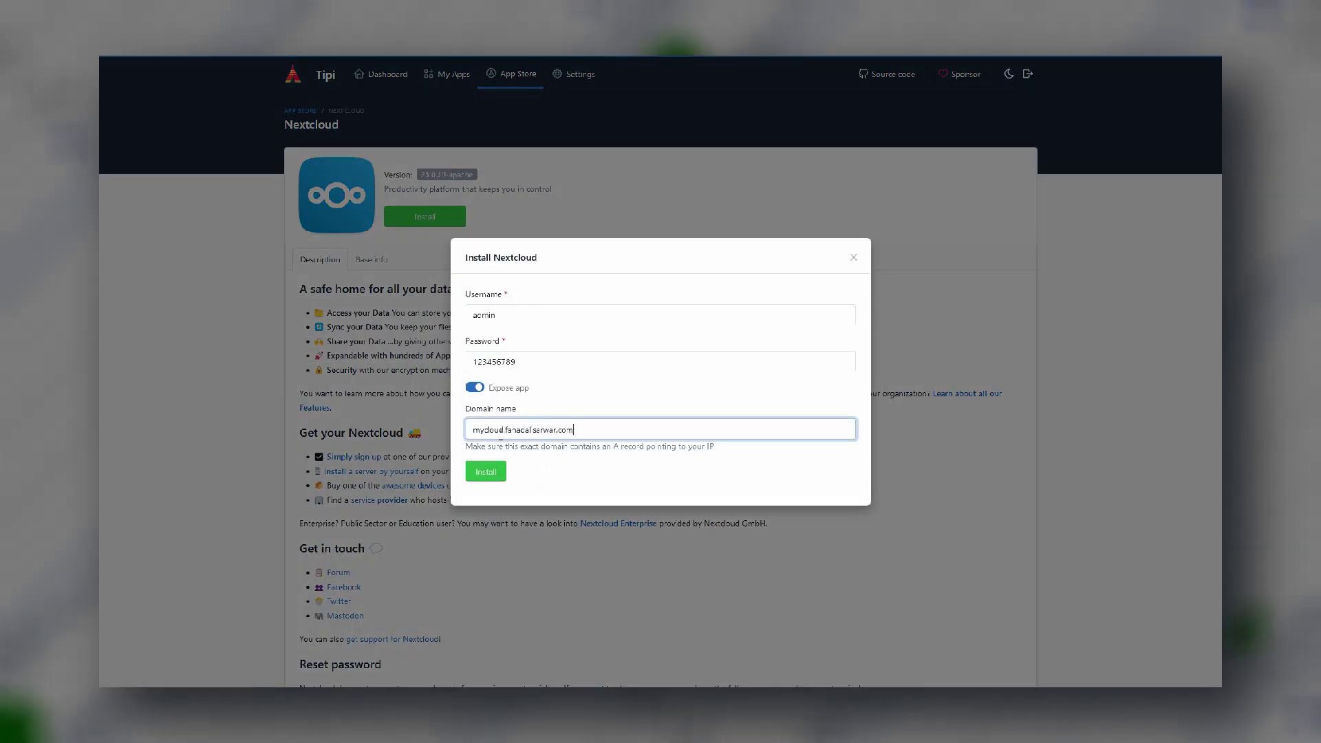
pyautogui.hotkey('ctrl', 'a')
pyautogui.press('BackSpace')
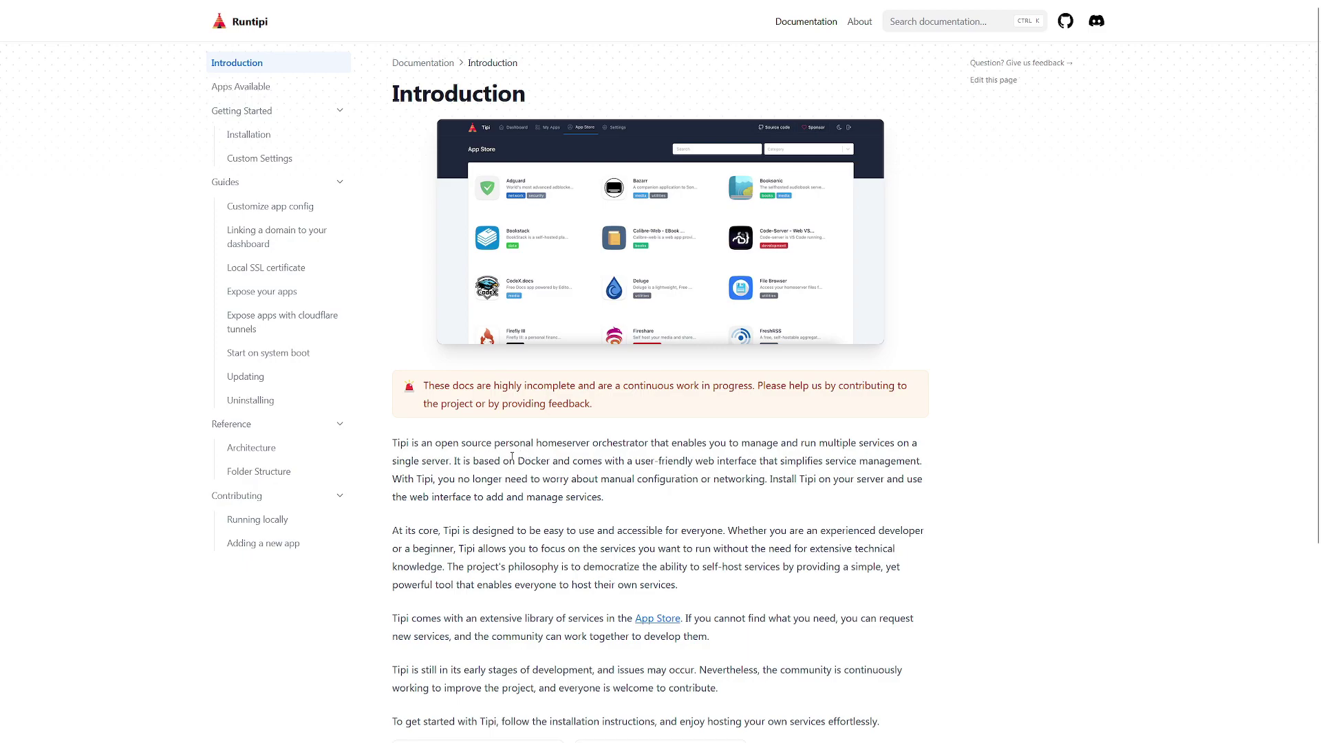
# Step: Scroll down through the Runtipi documentation Introduction page to read it
pyautogui.scroll(-2, 512, 456)
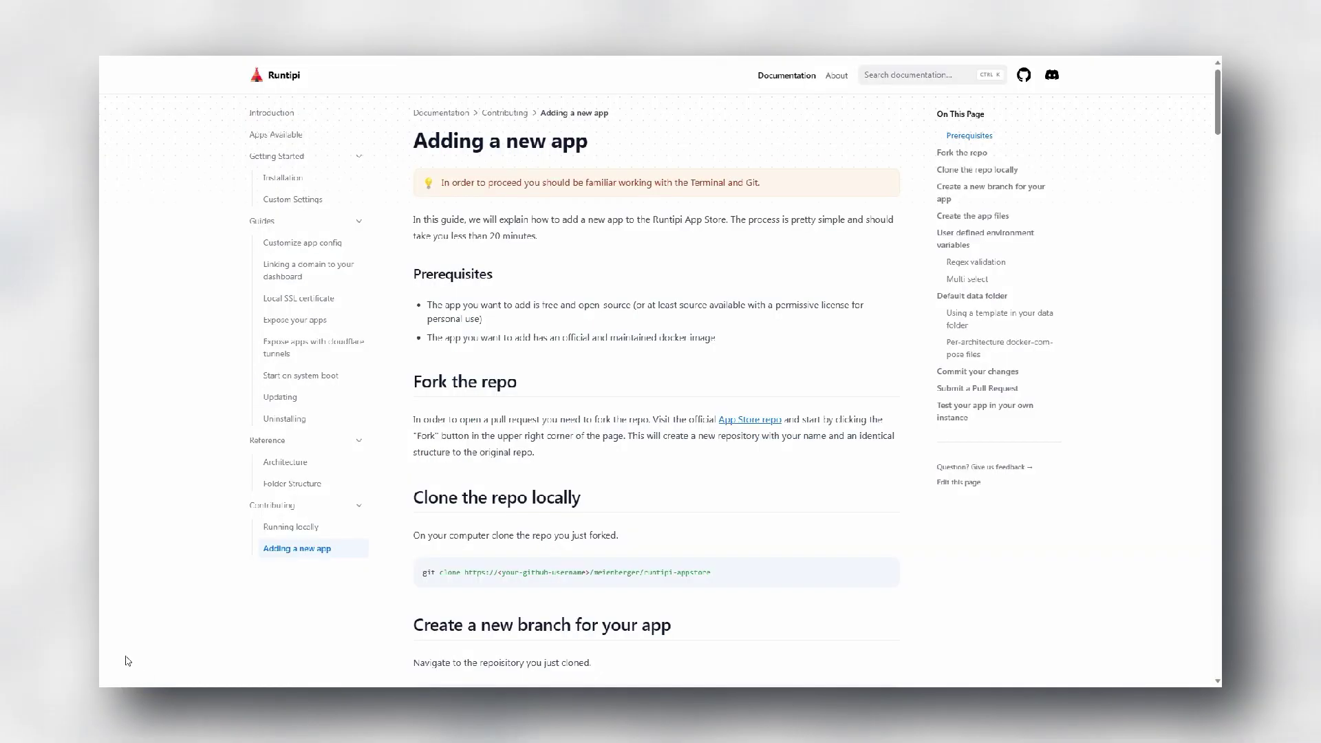
pyautogui.middleClick(125, 655)
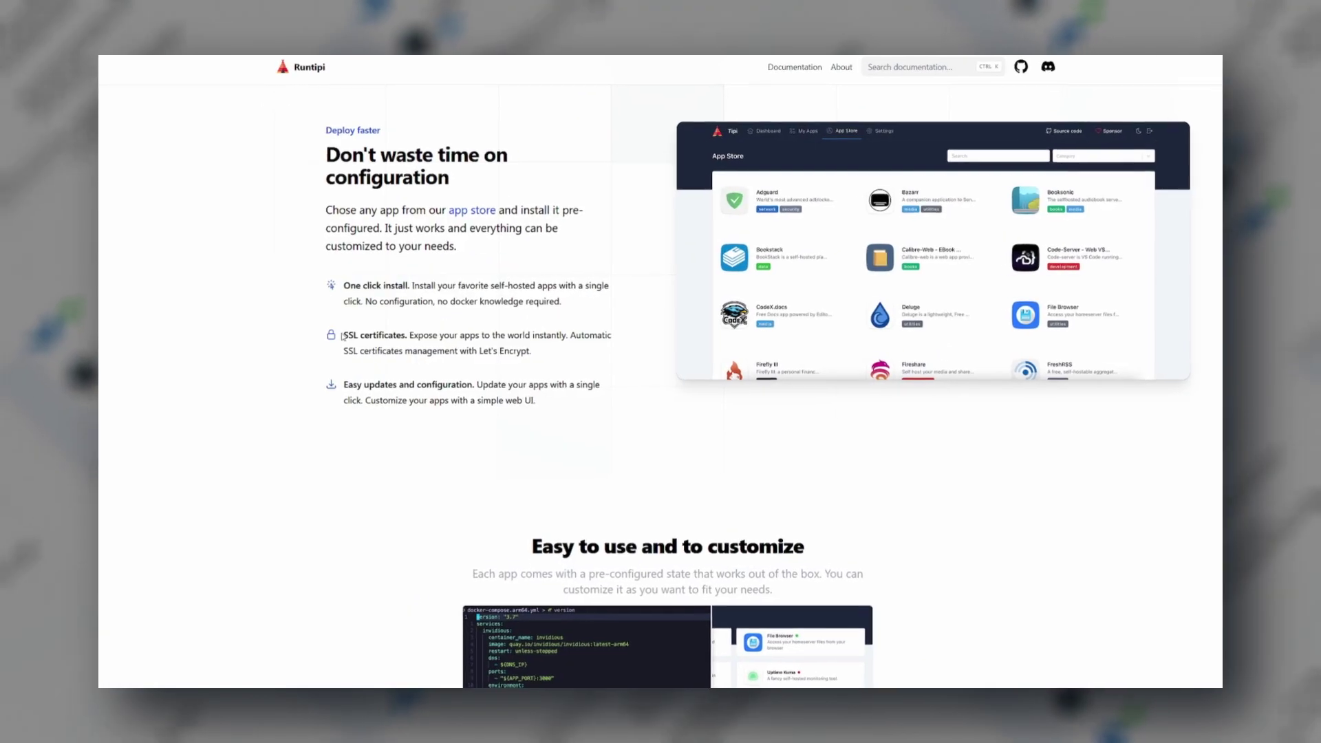
# Step: Highlight a feature line on the Runtipi landing page
pyautogui.moveTo(377, 418); pyautogui.dragTo(410, 336)
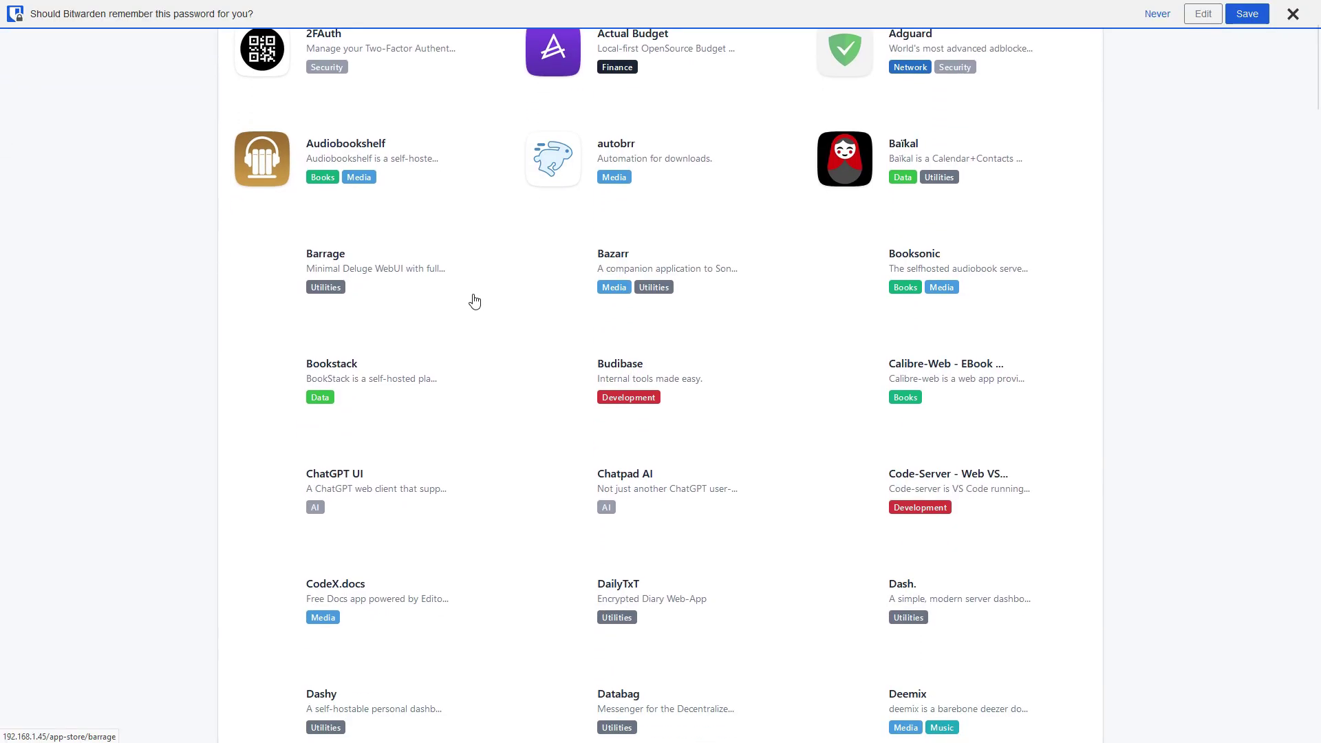
# Step: Scroll up and dismiss the browser's offer to remember the password
pyautogui.scroll(3, 478, 305)
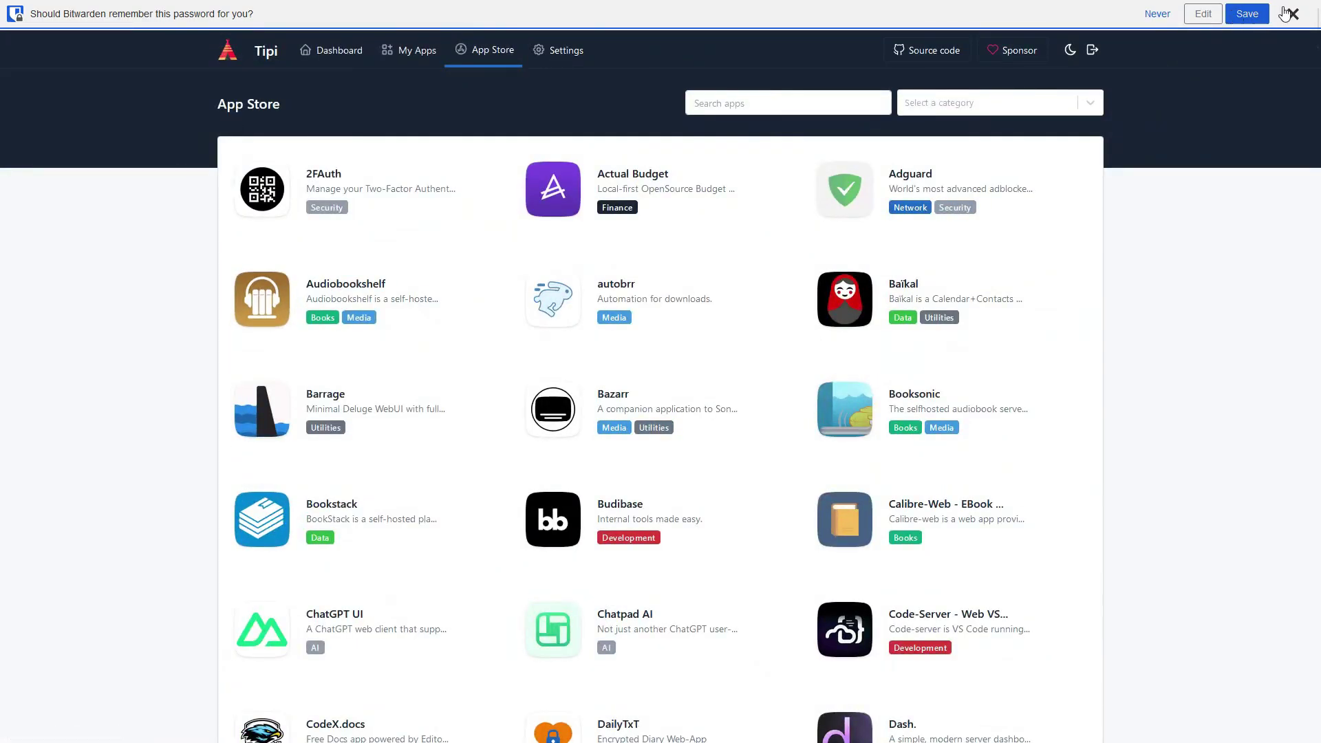
pyautogui.click(1293, 14)
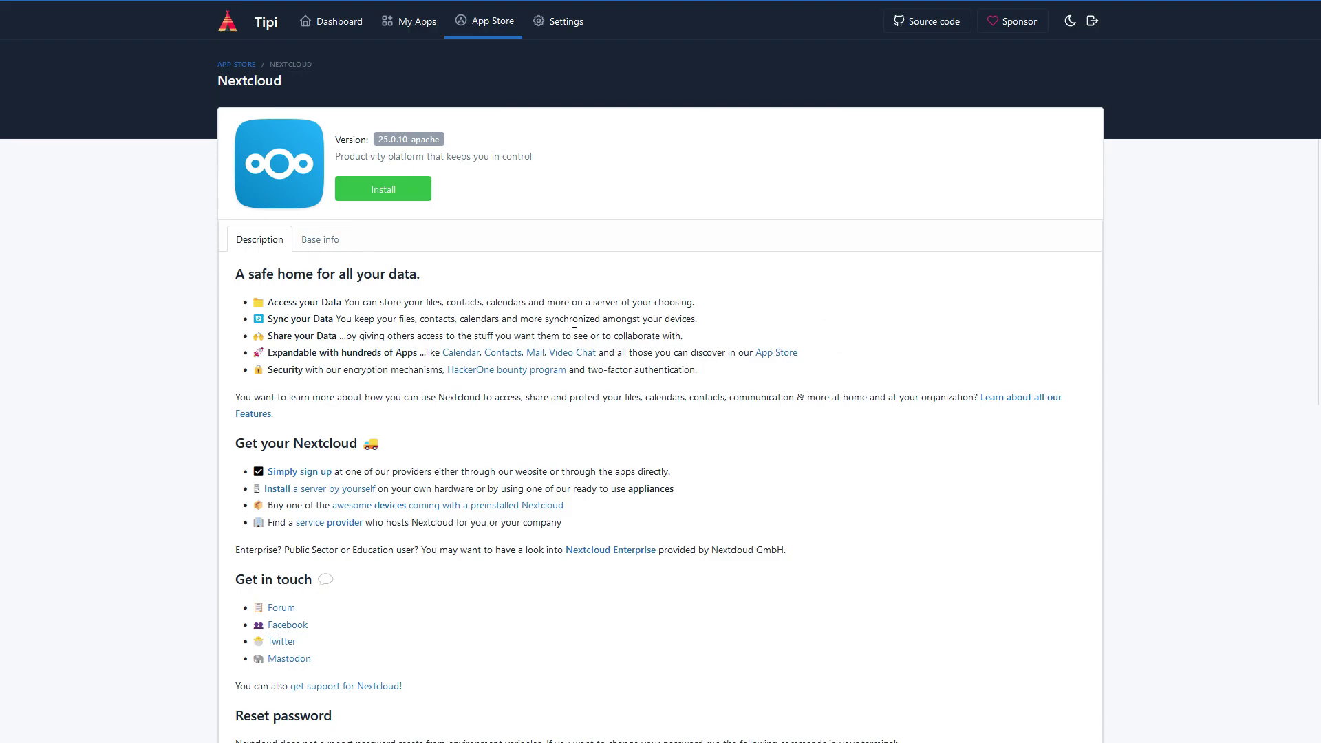
# Step: Fill the Nextcloud install form with username admin, a password, and Expose app with a domain
pyautogui.click(409, 196)
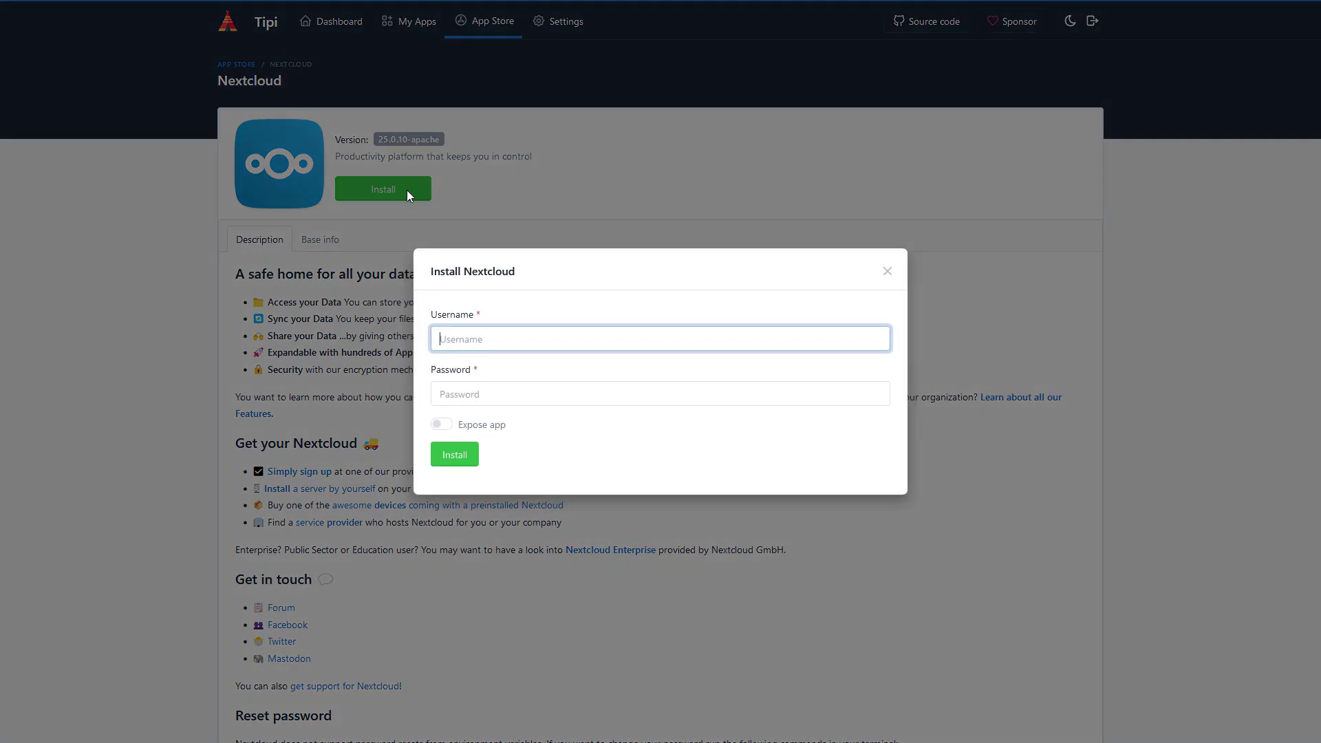
pyautogui.write('admin')
pyautogui.press('Tab')
pyautogui.click(441, 424)
pyautogui.click(478, 433)
pyautogui.write('nextcloud.homelabchronicles.com')
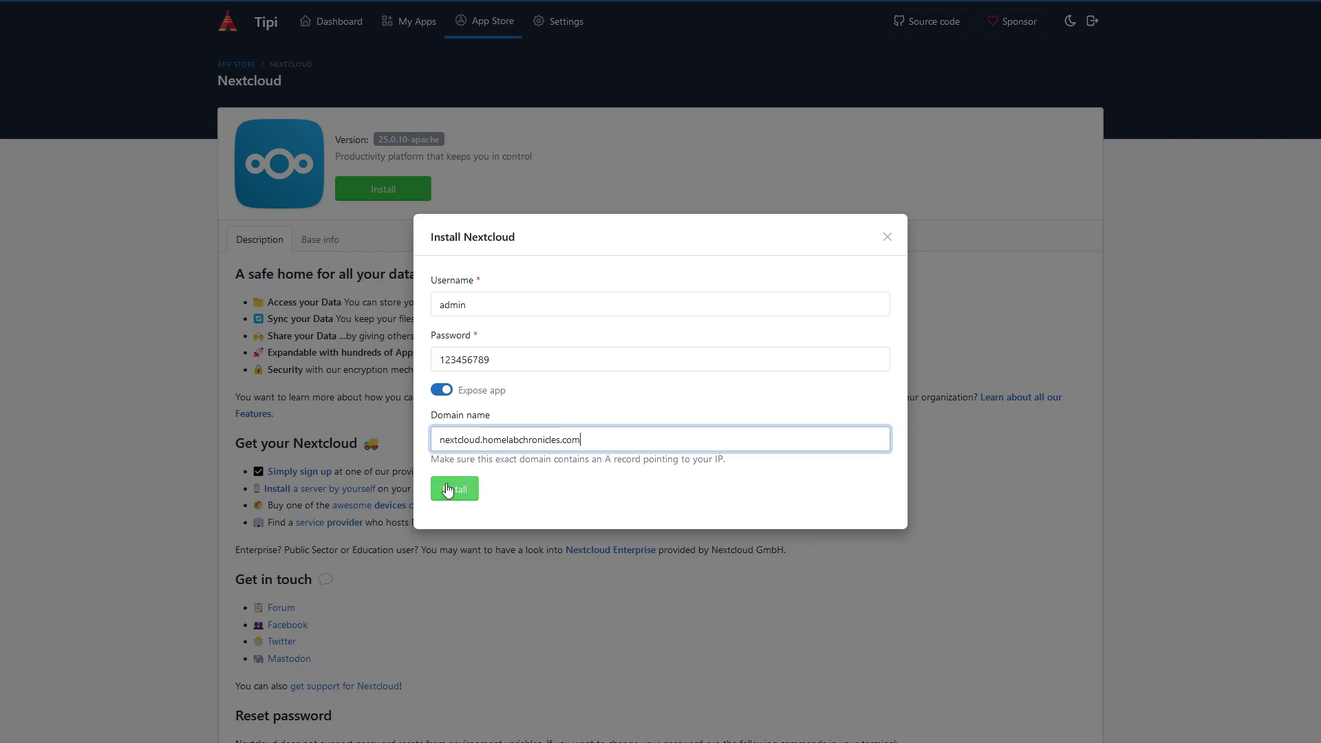
# Step: Lengthen the password past the 10-character minimum and install Nextcloud
pyautogui.click(446, 485)
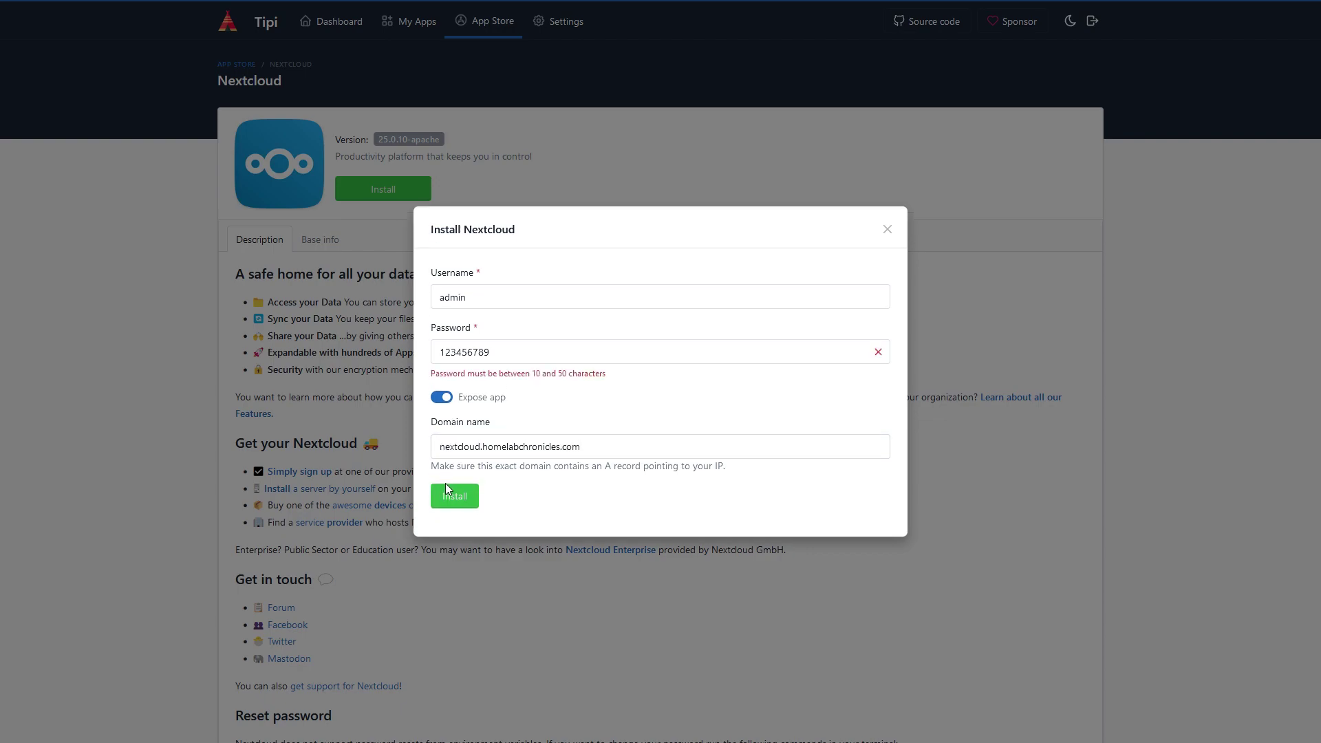
pyautogui.click(537, 349)
pyautogui.write('10')
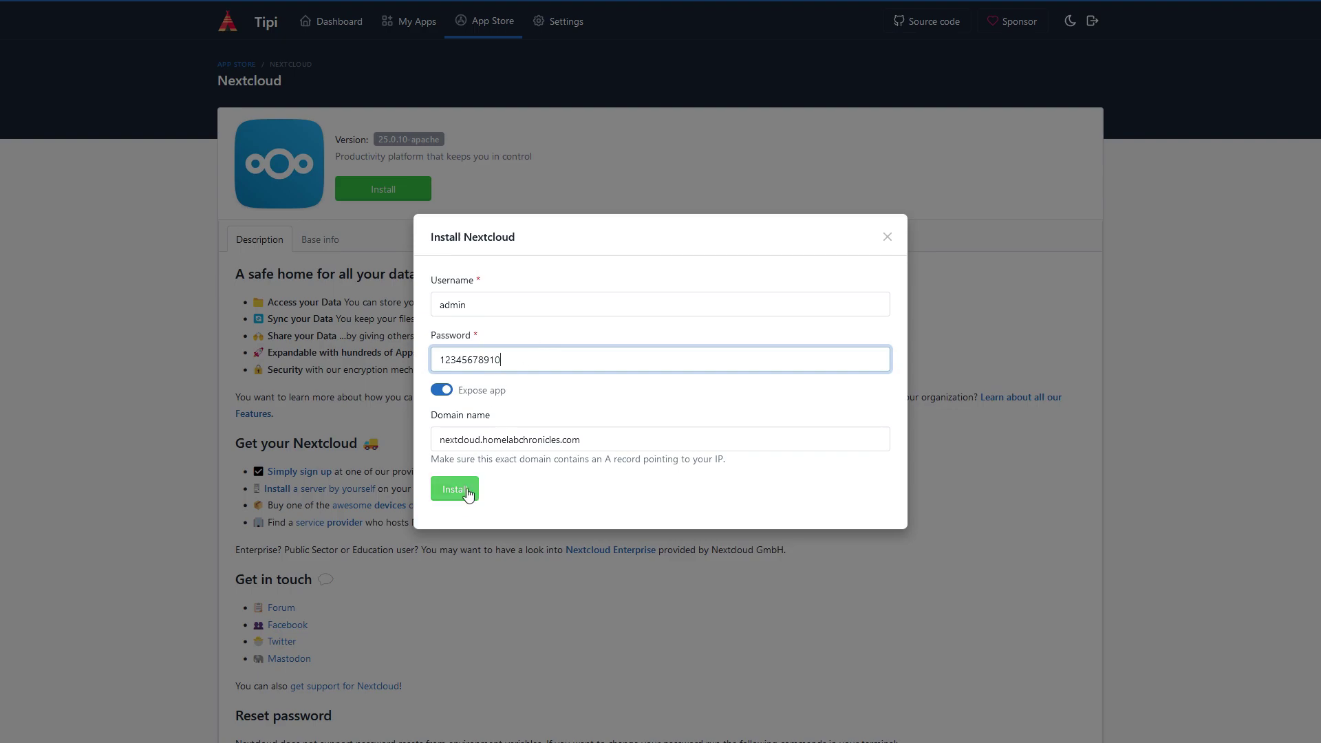
pyautogui.click(457, 489)
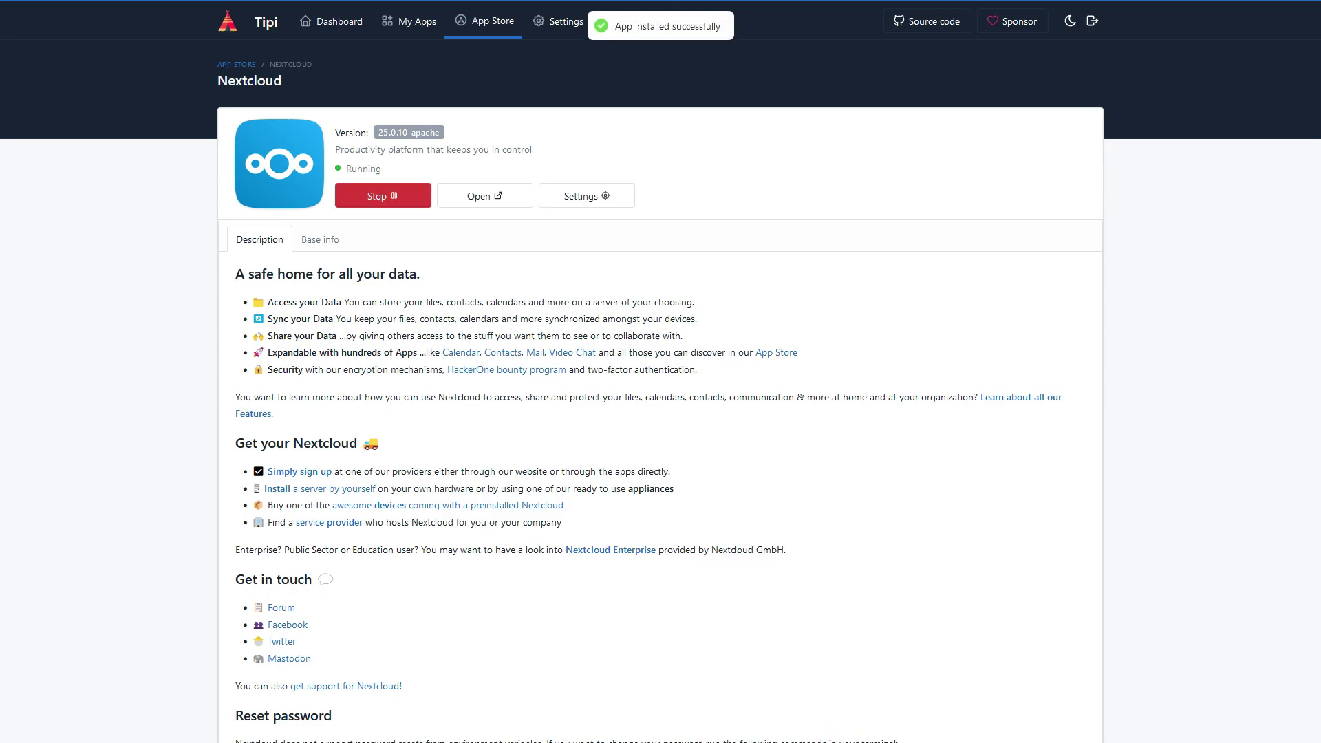
# Step: Open Nextcloud via nextcloud.homelabchronicles.com and reload past the connection error
pyautogui.click(495, 200)
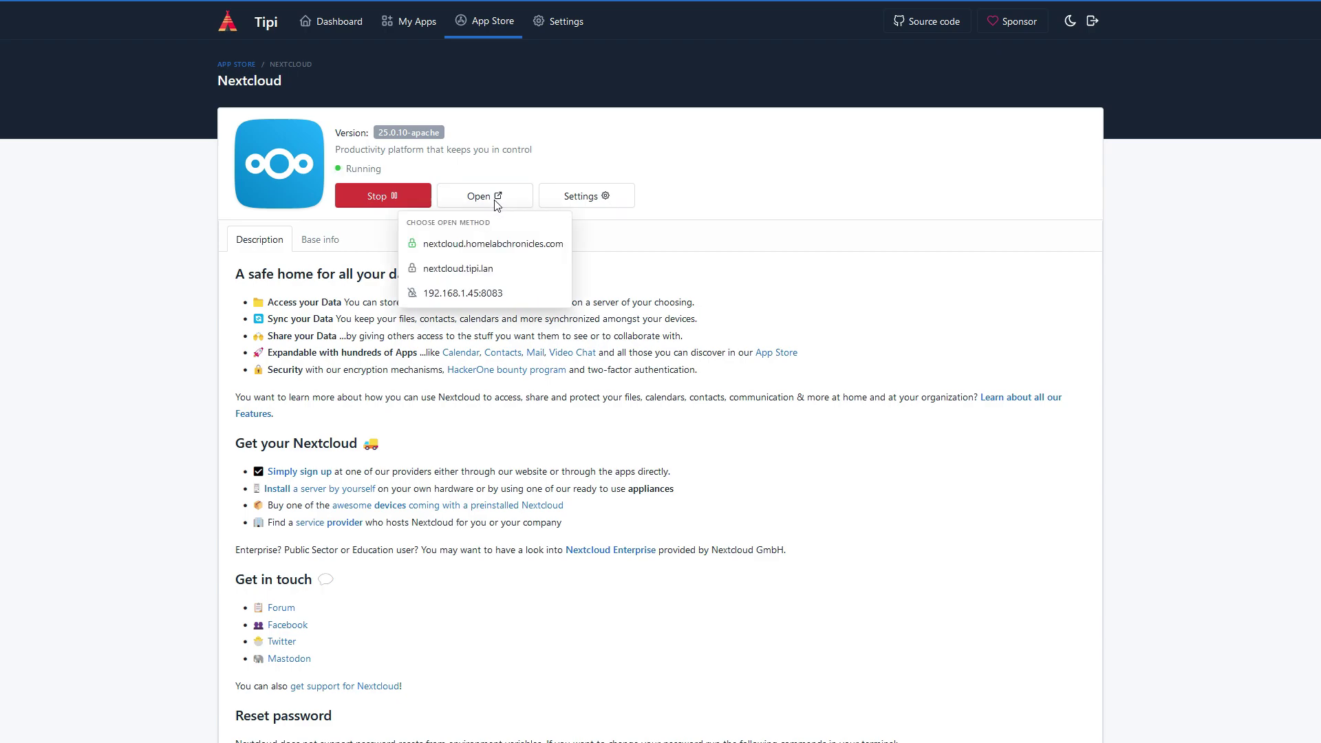
pyautogui.click(488, 247)
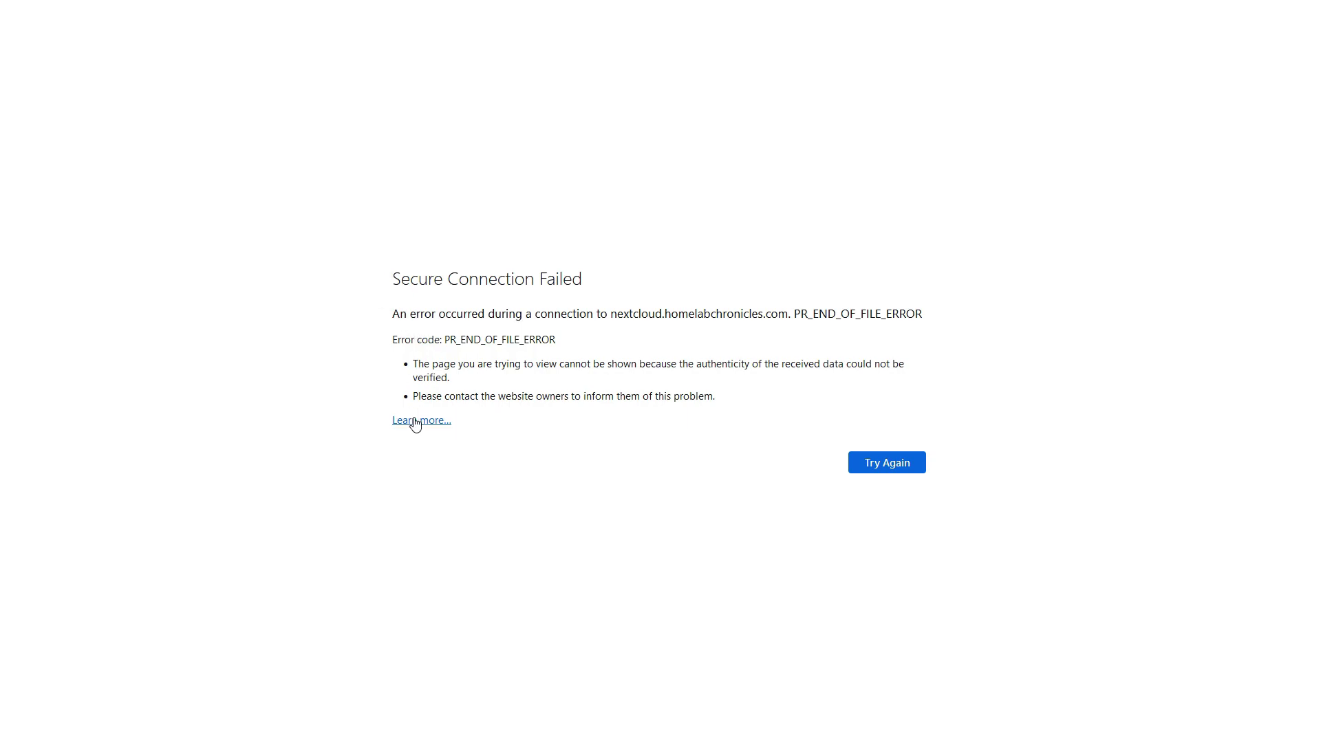
pyautogui.moveTo(563, 6)
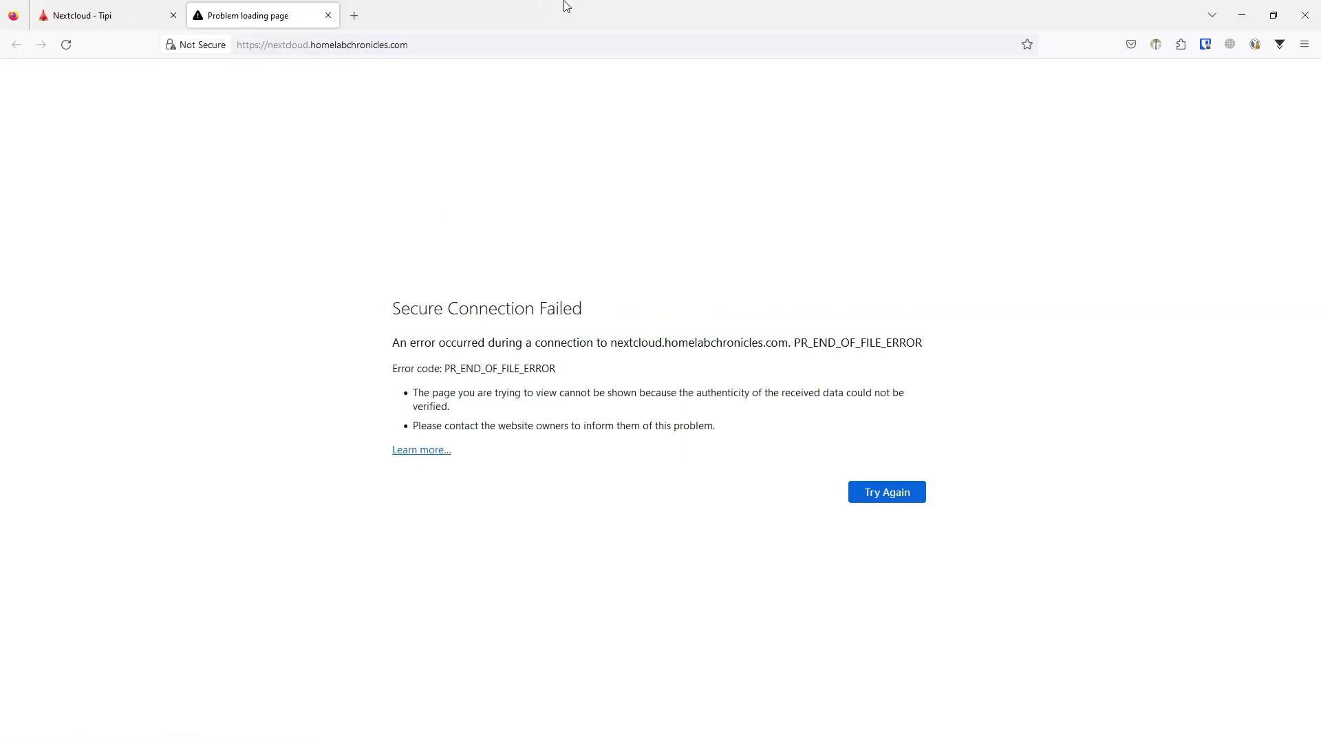
pyautogui.click(68, 45)
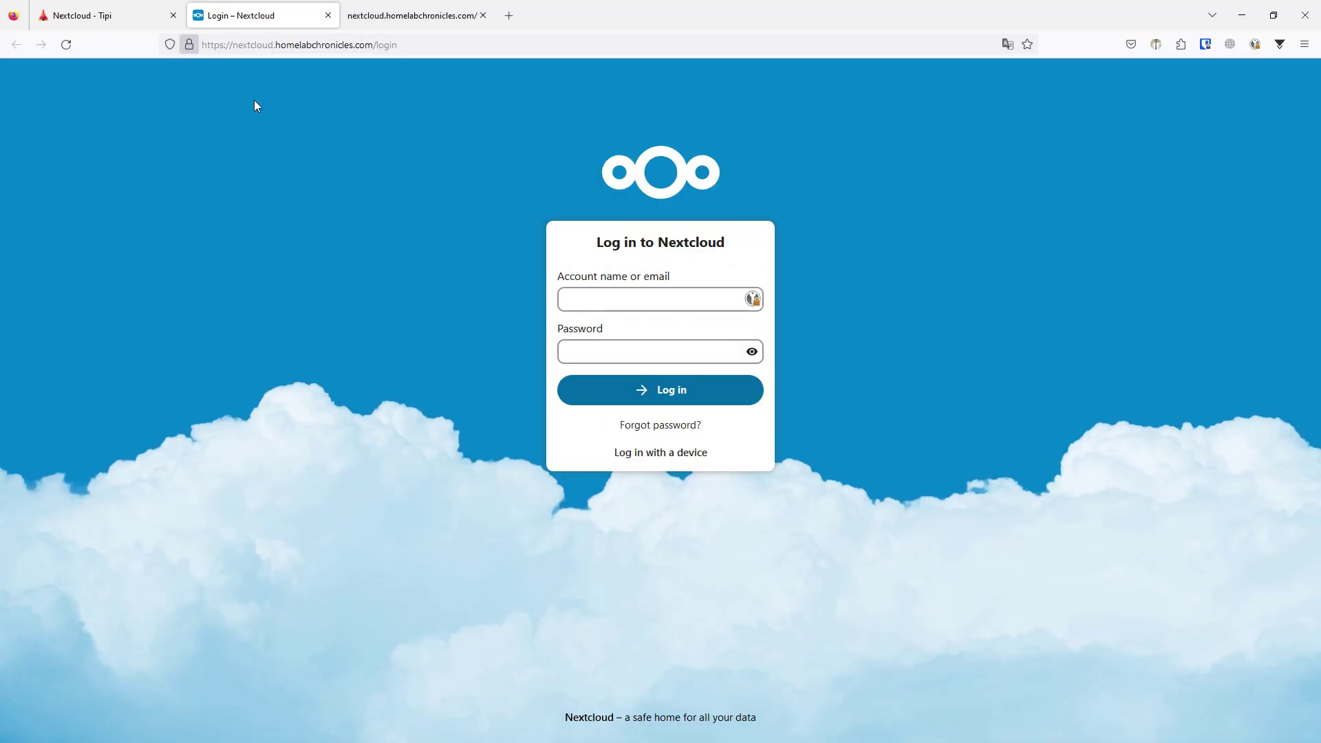
# Step: Log in to Nextcloud as admin with the password set during installation
pyautogui.write('admin')
pyautogui.click(660, 351)
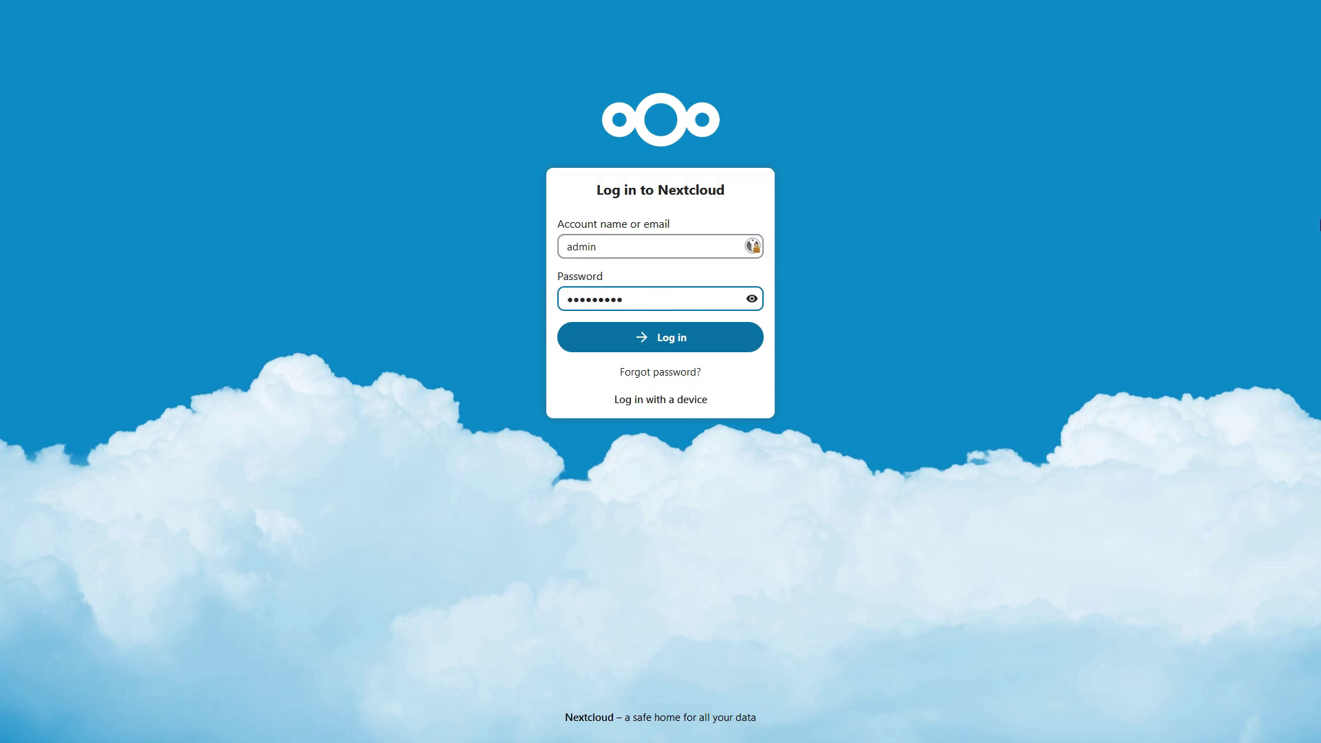
pyautogui.press('Return')
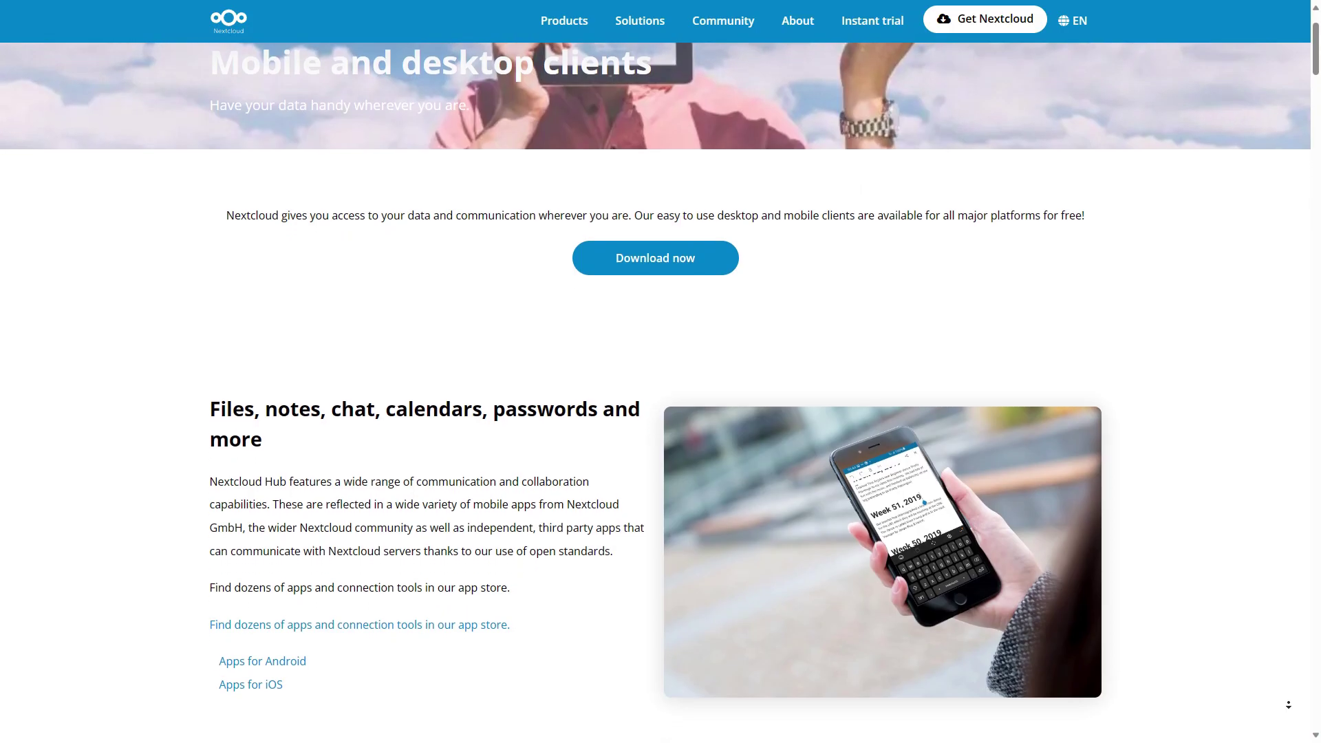
# Step: Scroll down the Nextcloud clients page past the Nextcloud Files section
pyautogui.scroll(-5, 1288, 708)
pyautogui.scroll(-5, 1288, 707)
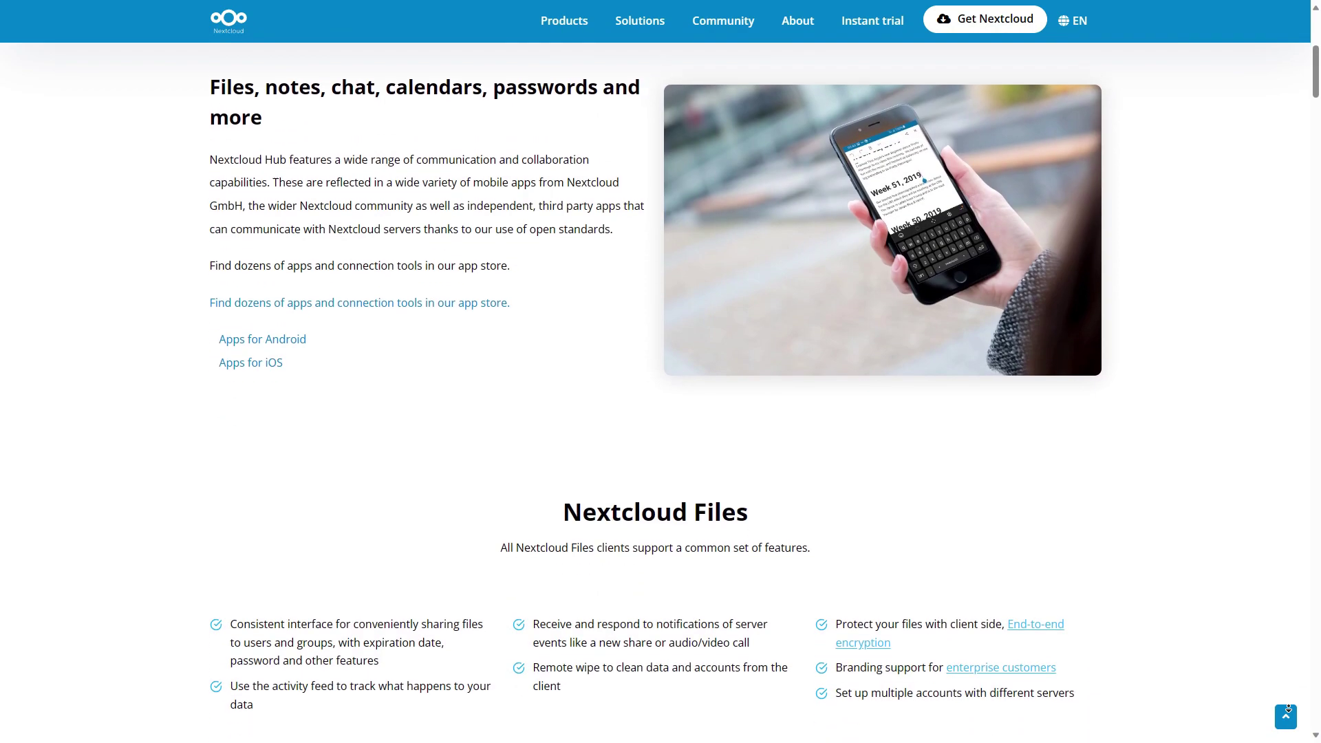
pyautogui.scroll(-3, 1289, 707)
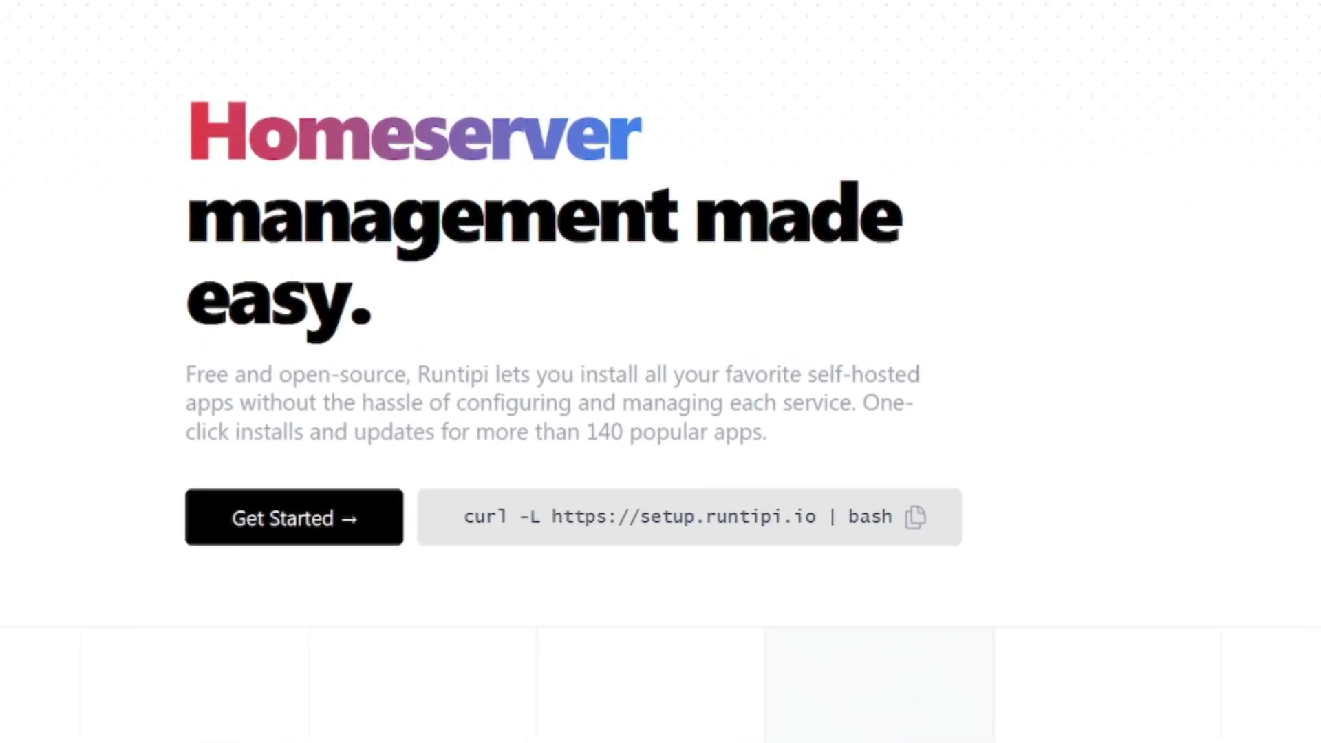
# Step: Select the phrase "Free and open-source" in the Runtipi homepage hero text
pyautogui.moveTo(186, 375); pyautogui.dragTo(414, 376)
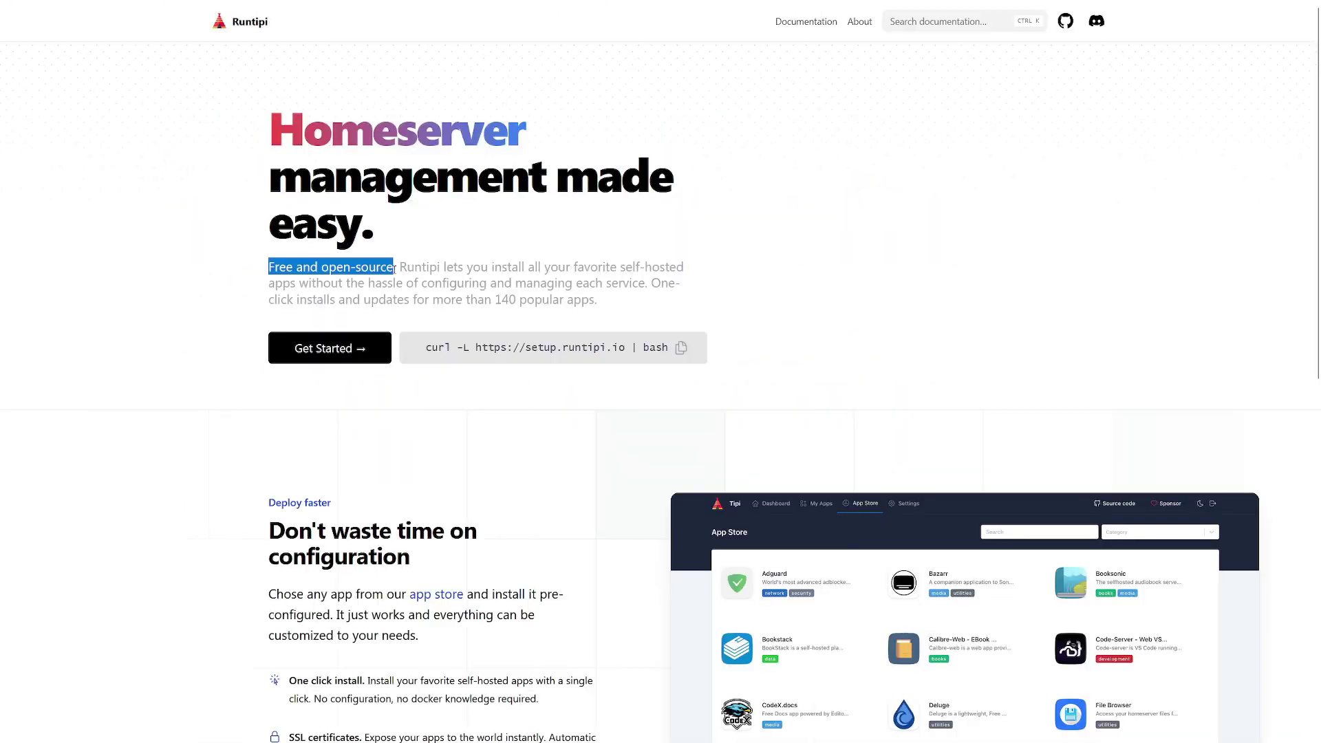